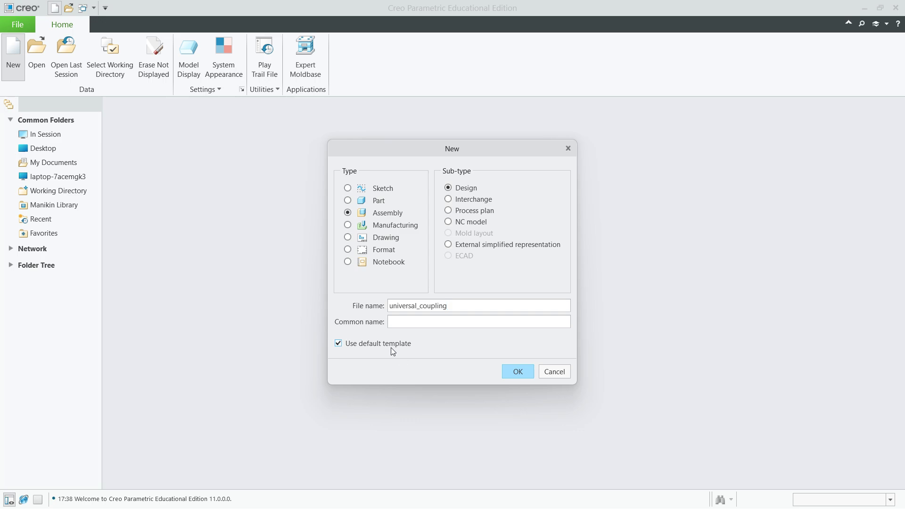
- Create the design assembly universal_coupling without the default template, using the mmks_asm_design_abs template
left_click(391, 344)
left_click(517, 370)
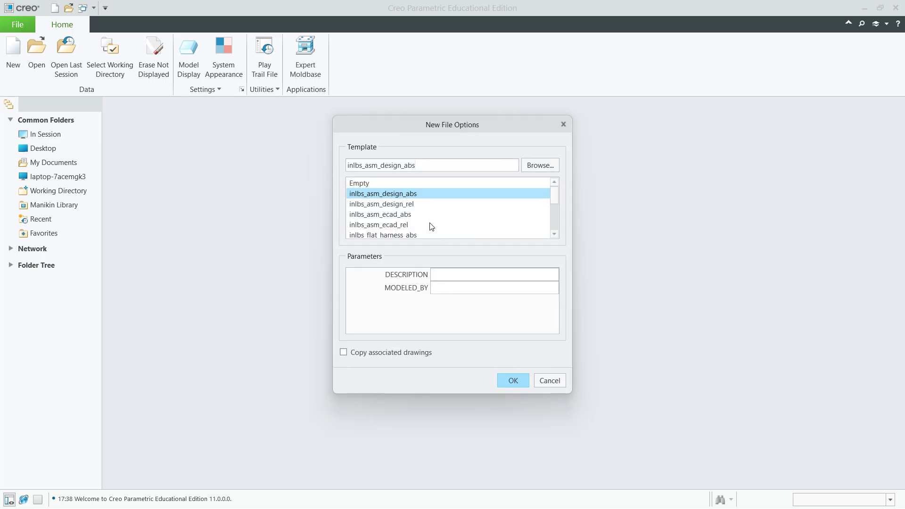
scroll(431, 227, "down", 1)
left_click(388, 225)
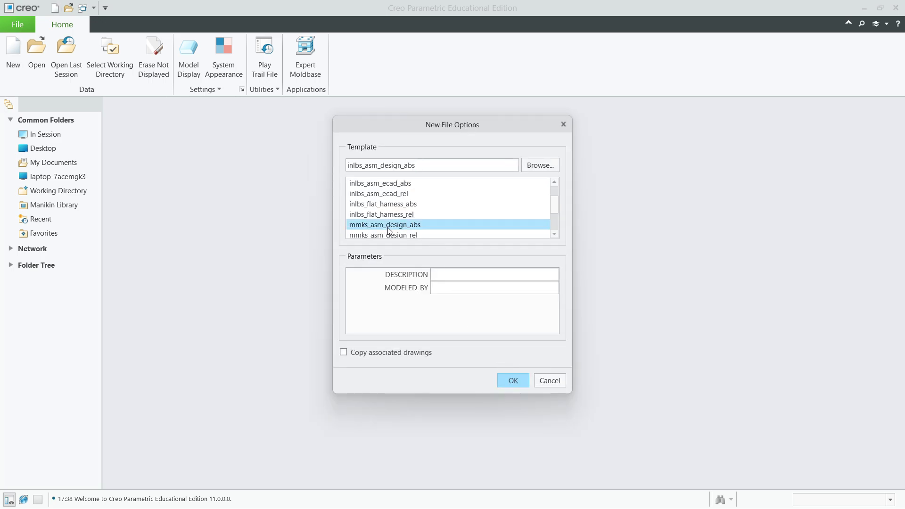
left_click(500, 381)
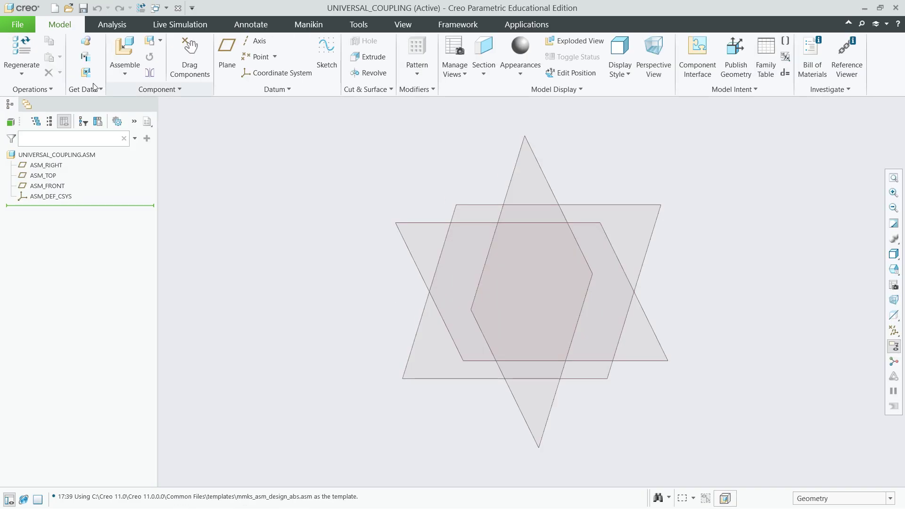
- Bring universal_coupling_fork.prt into the assembly from the Universal coupling folder under Home work, session 5
left_click(125, 52)
left_click(281, 214)
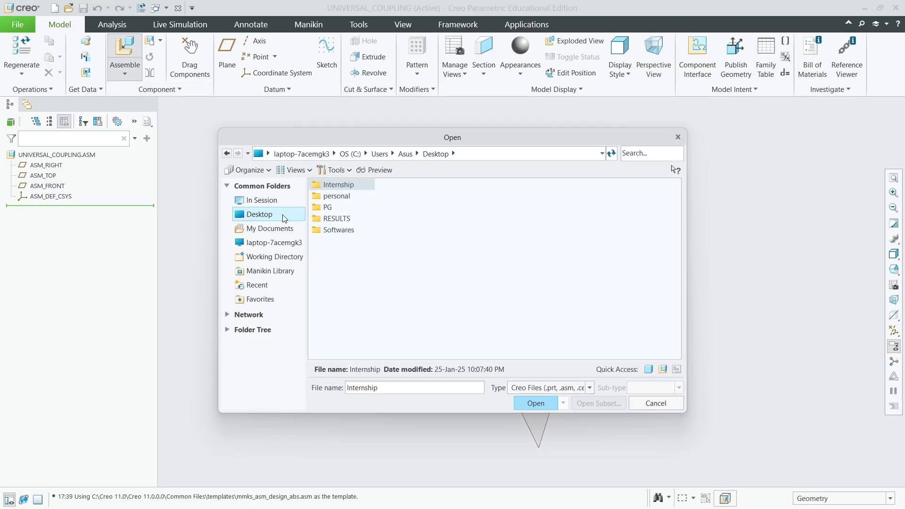
double_click(348, 187)
double_click(349, 186)
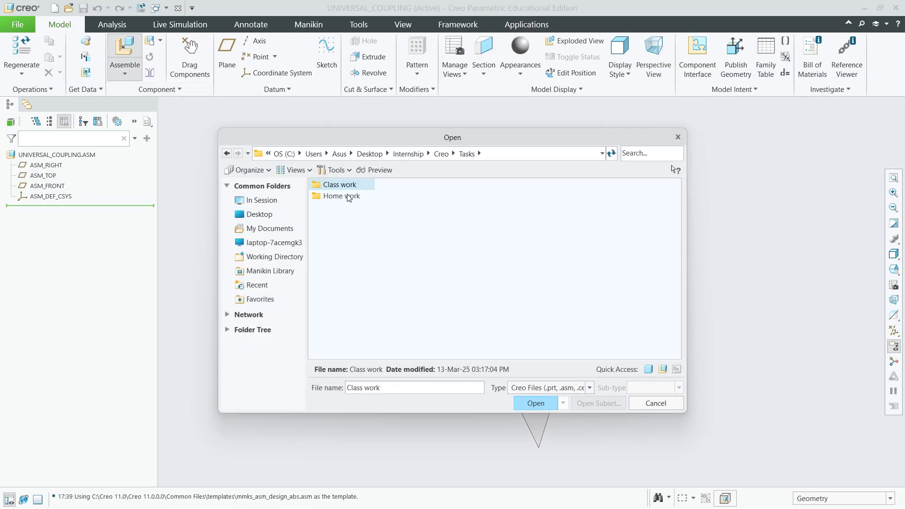
double_click(349, 195)
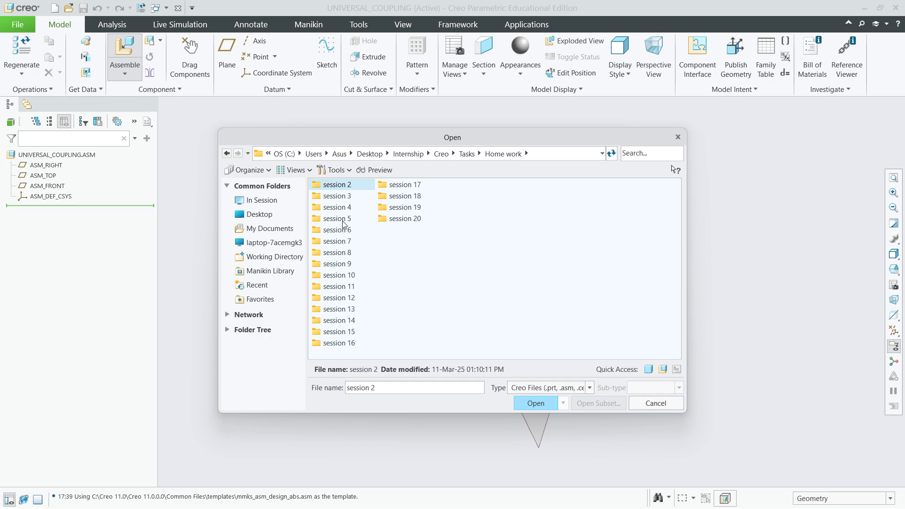
double_click(342, 219)
double_click(344, 196)
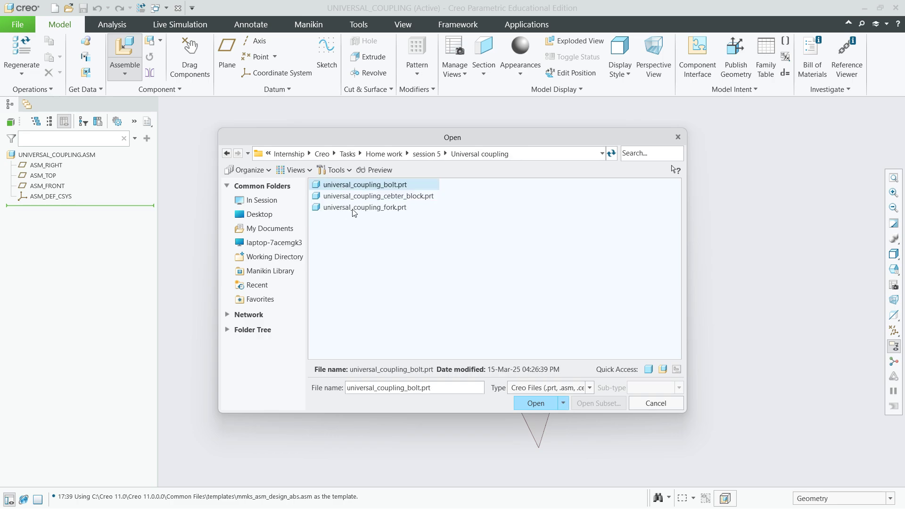
double_click(354, 208)
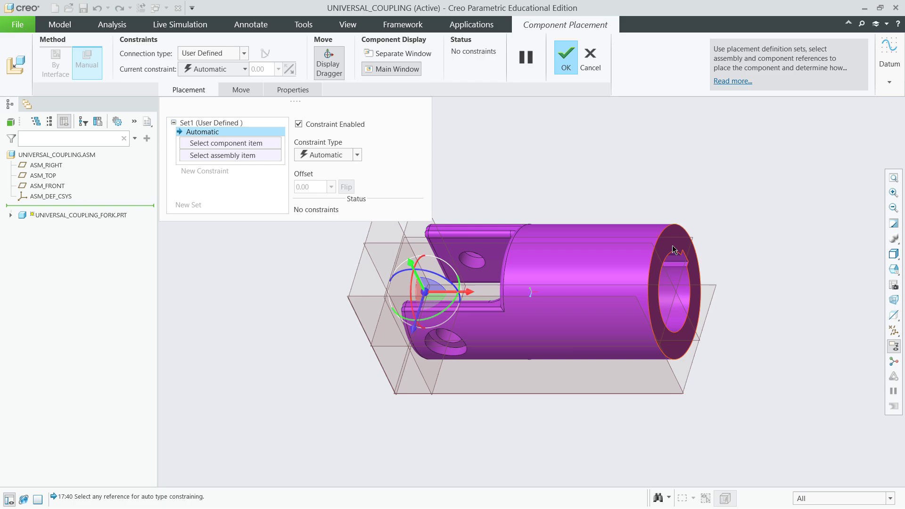
- Constrain the fork's ring-shaped end face Coincident with the ASM_RIGHT plane and flip its orientation
left_click(698, 274)
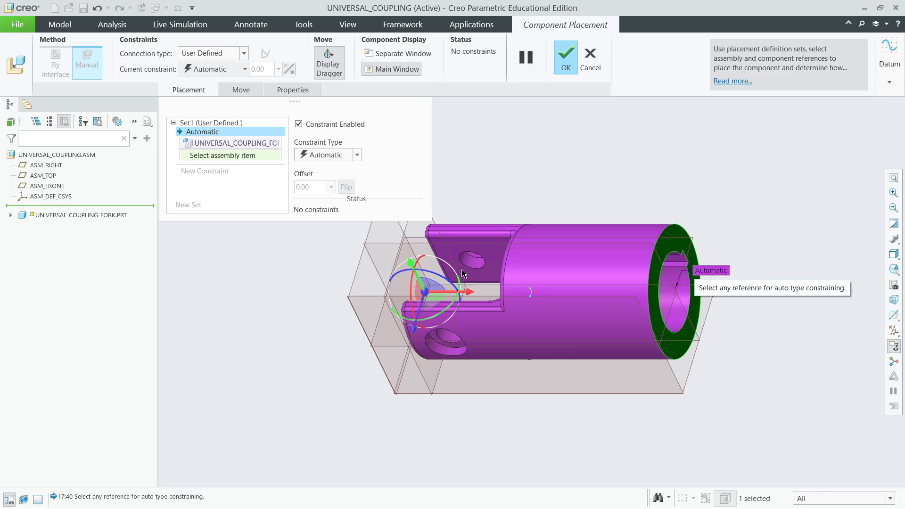
left_click(371, 229)
left_click(332, 155)
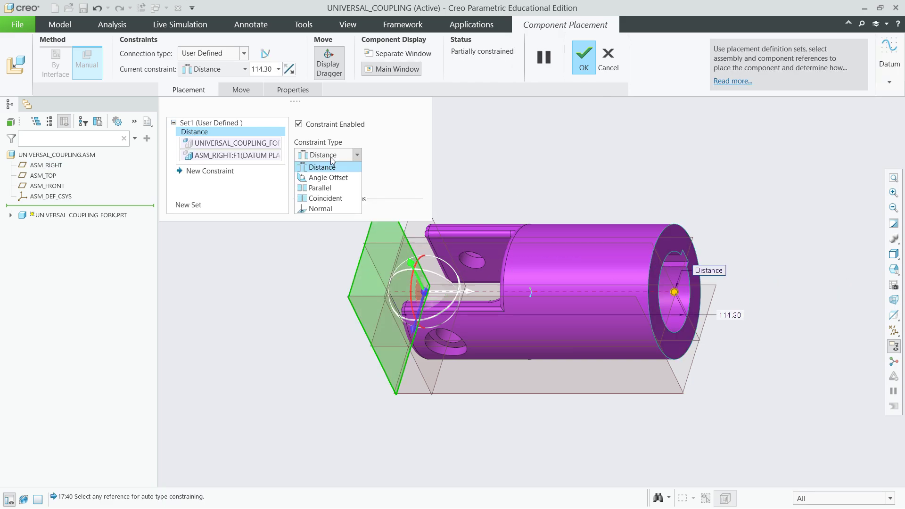
left_click(325, 198)
left_click(289, 69)
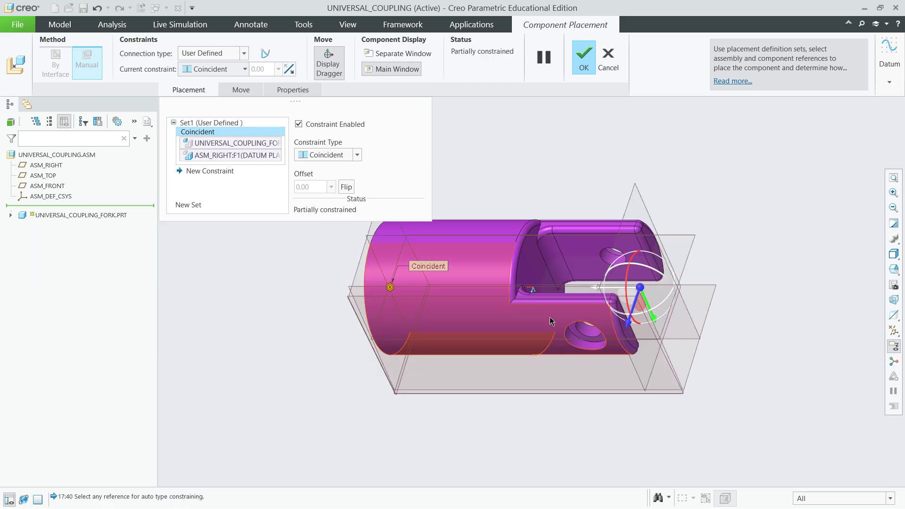
- Add a second constraint making the fork's central axis coincident with the ASM_TOP plane
left_click(227, 175)
scroll(631, 283, "up", 4)
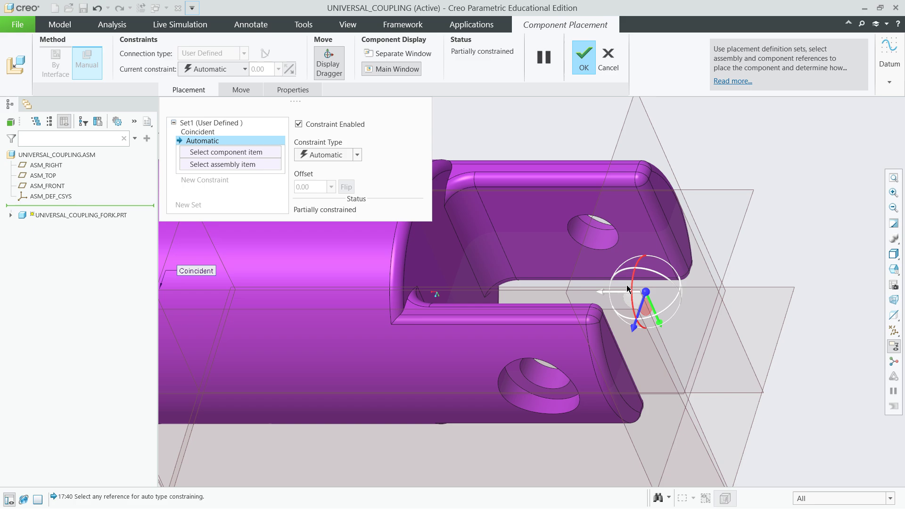
left_click(889, 334)
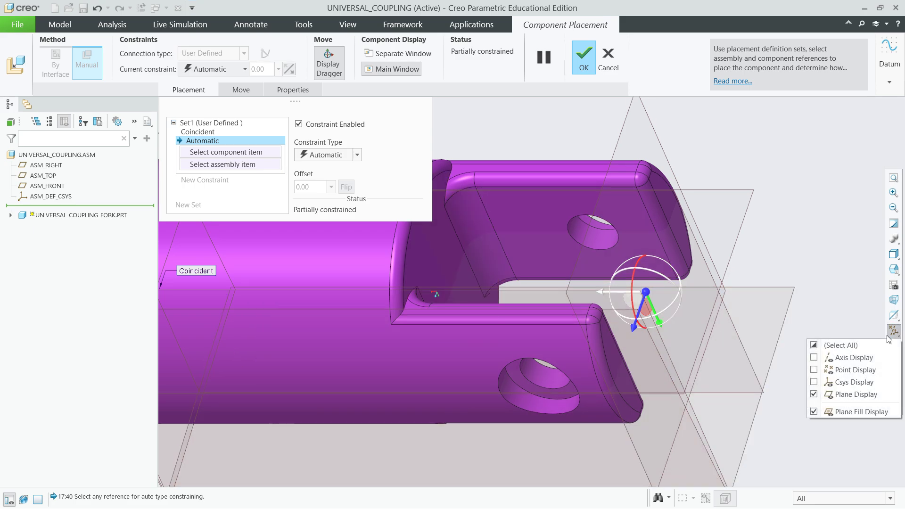
left_click(488, 295)
left_click(487, 295)
scroll(487, 295, "down", 5)
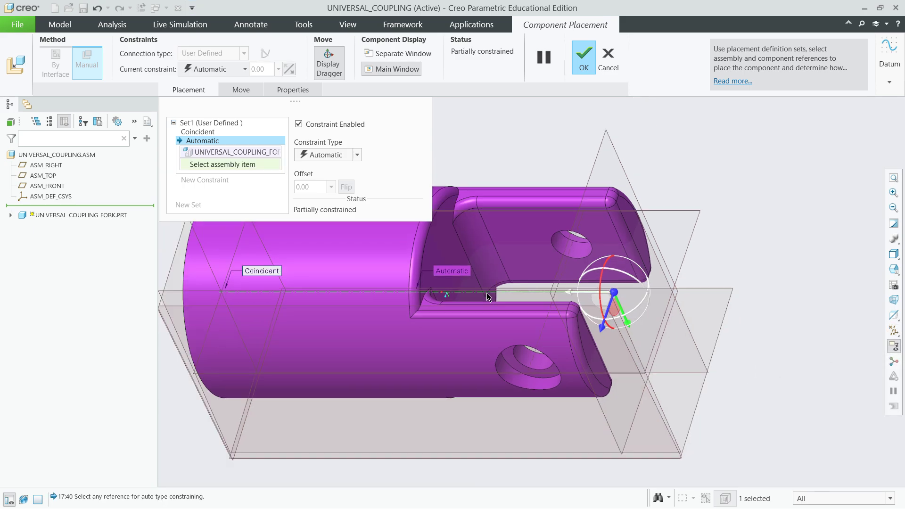
left_click(57, 177)
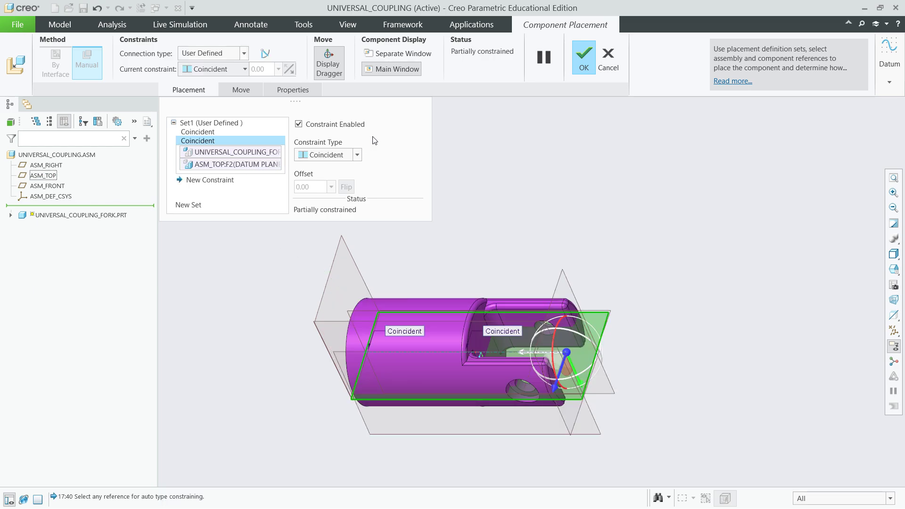
- Add a third constraint making the fork's central axis coincident with ASM_FRONT, and accept the fork's placement
left_click(218, 180)
scroll(533, 366, "up", 5)
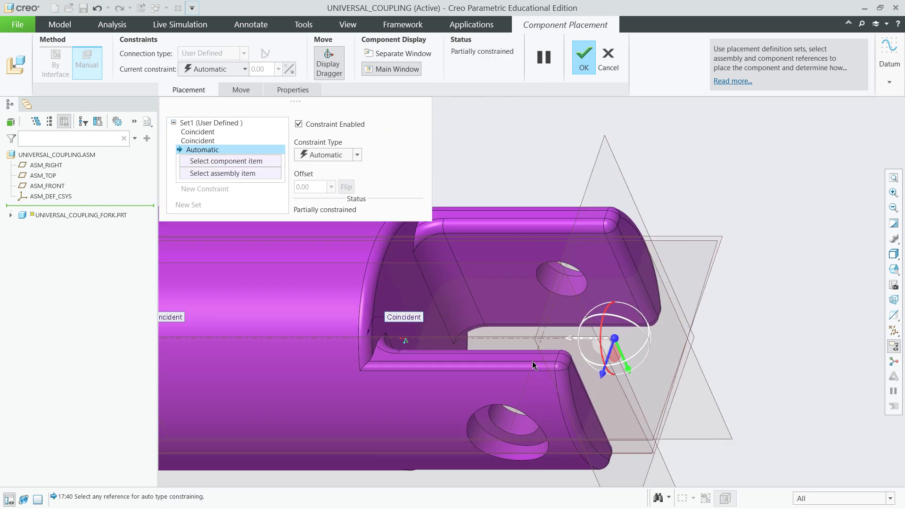
left_click(424, 341)
scroll(423, 341, "down", 3)
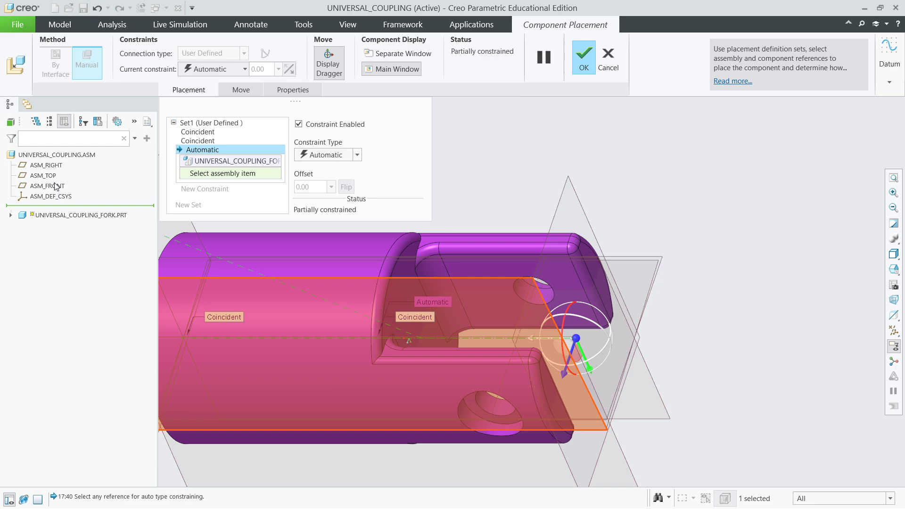
left_click(55, 187)
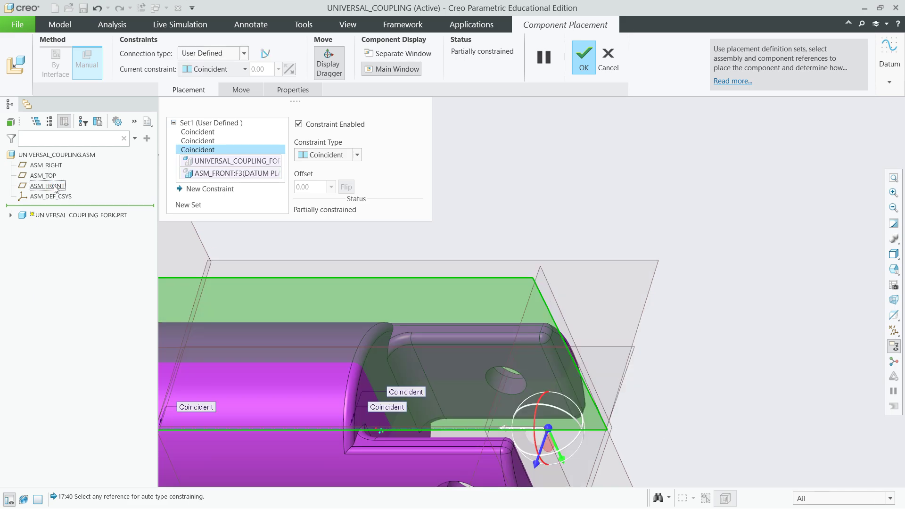
left_click(580, 62)
scroll(679, 212, "down", 4)
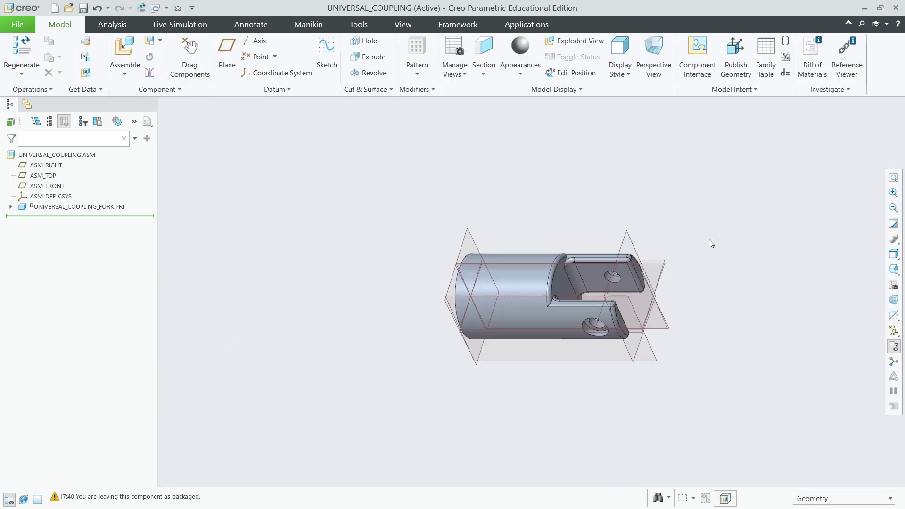
- Hide the datum planes and bring universal_coupling_cebter_block.prt into the assembly
left_click(893, 331)
left_click(813, 394)
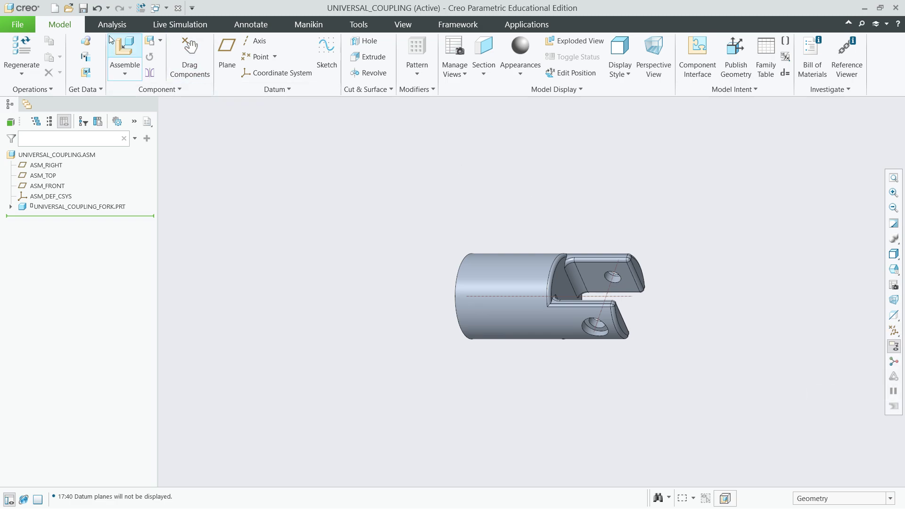
left_click(125, 52)
double_click(363, 200)
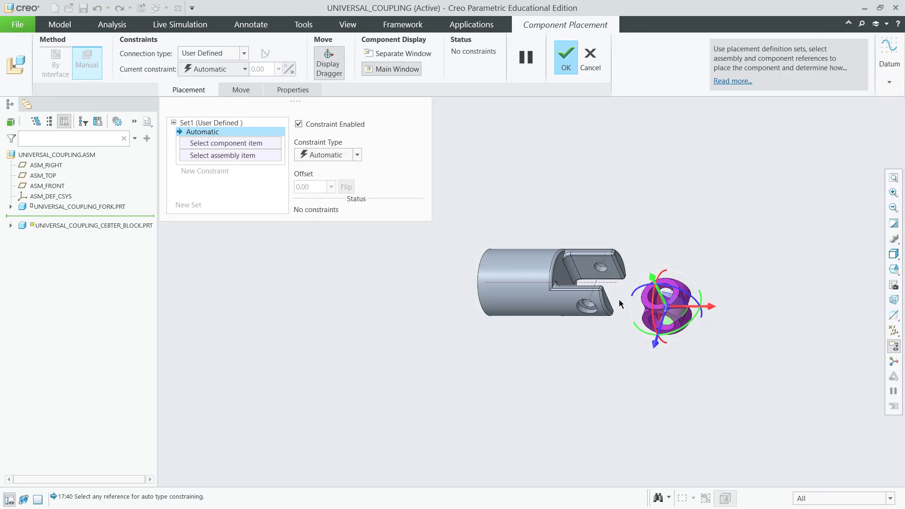
- Constrain a hole axis of the center block Coincident with the axis of the fork's pin holes
scroll(618, 299, "up", 5)
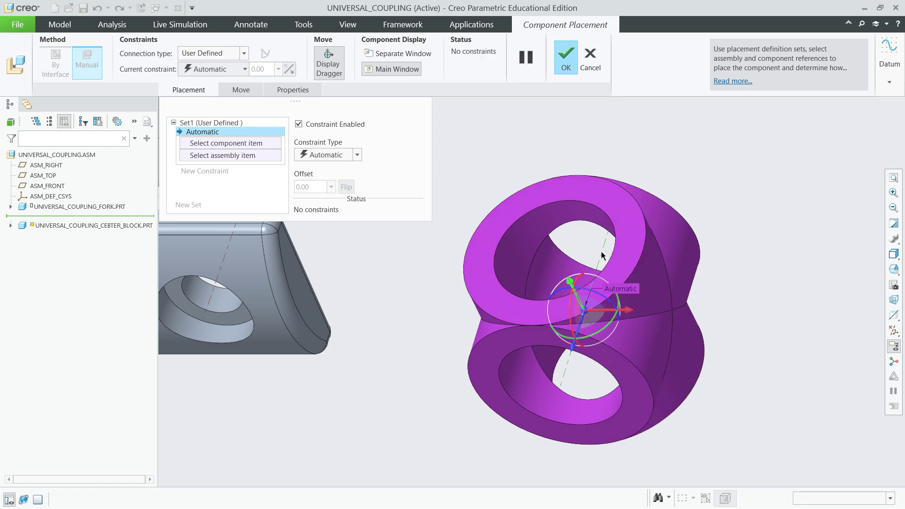
left_click(622, 286)
scroll(508, 236, "down", 5)
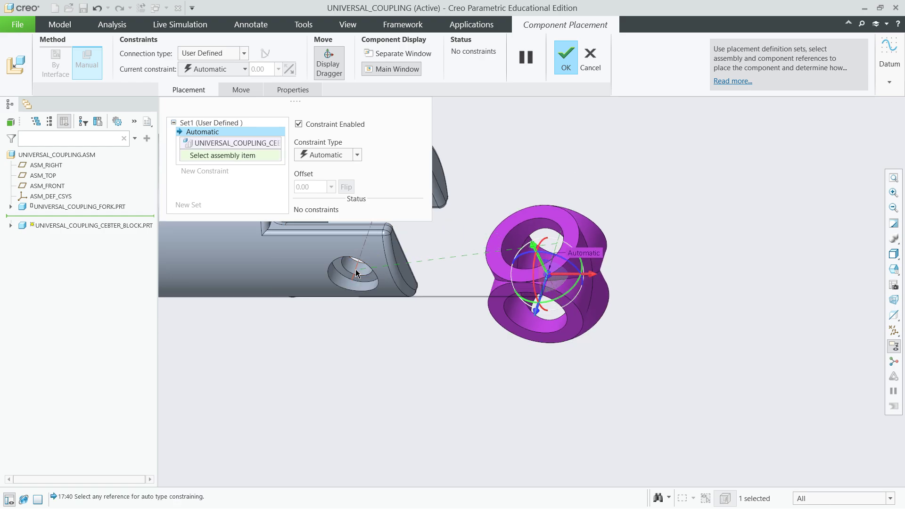
left_click(361, 264)
left_click(333, 156)
left_click(325, 198)
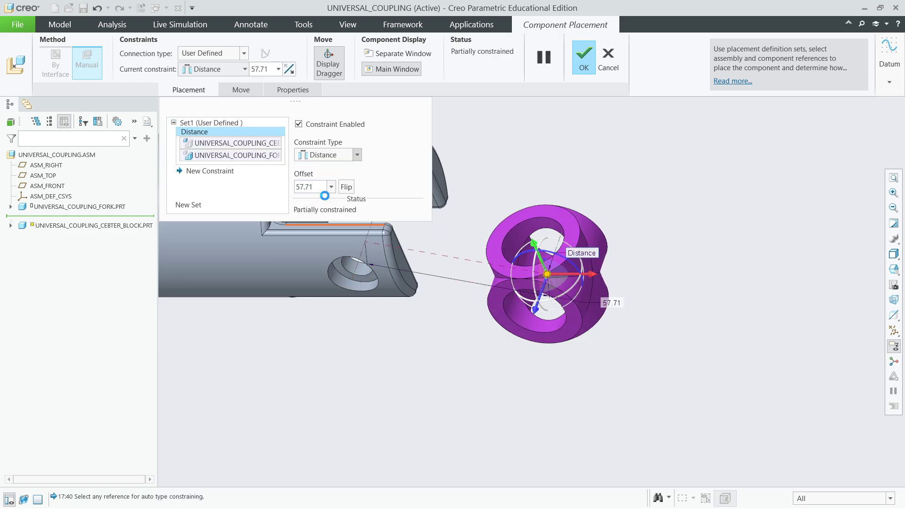
- Make the center block's ring-shaped hole face coincident with the fork arm's inner face, and accept the block's placement
left_click(235, 170)
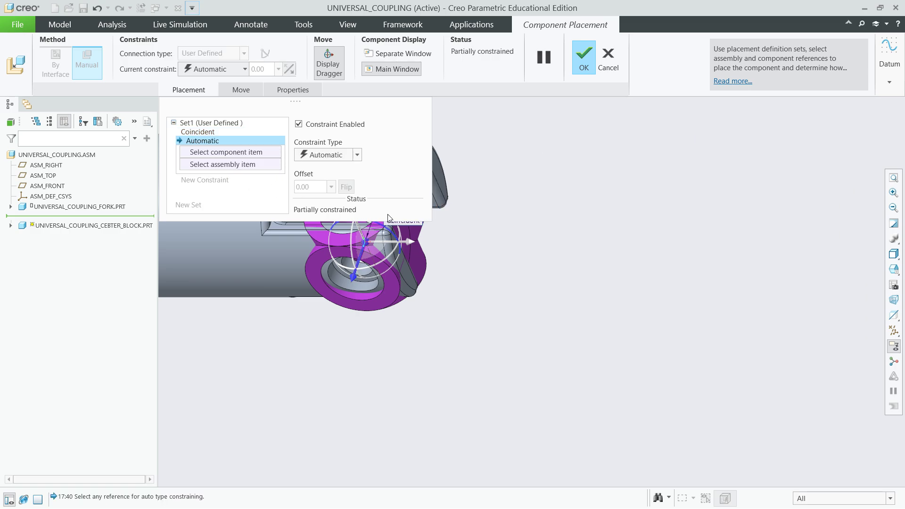
middle_click_drag(490, 229, 419, 252)
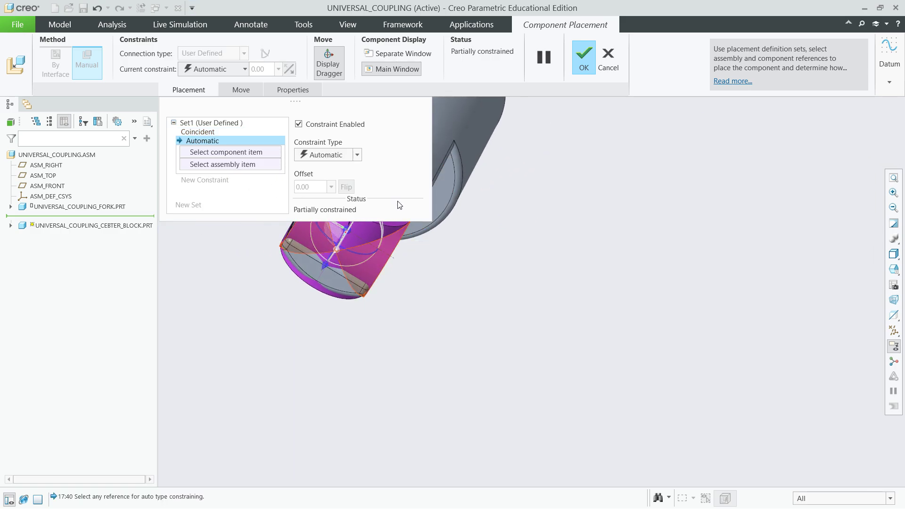
scroll(418, 213, "up", 4)
left_click(893, 178)
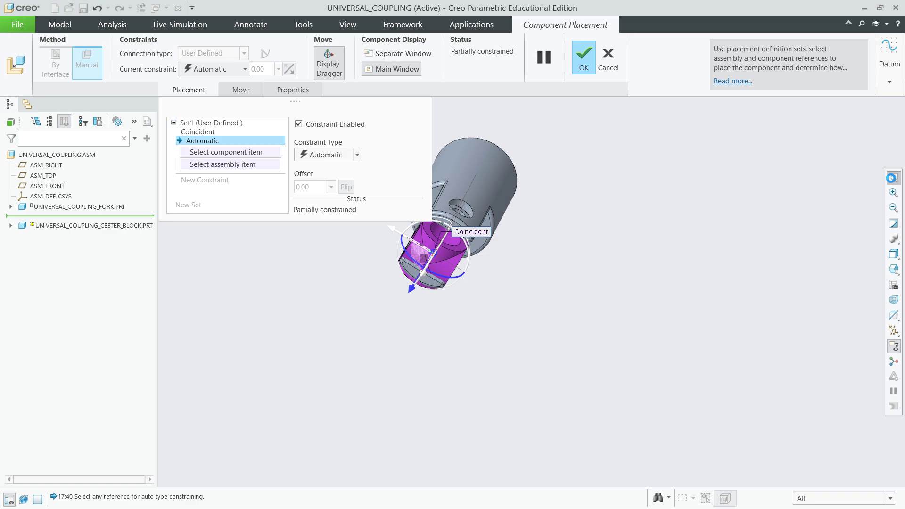
left_click(493, 278)
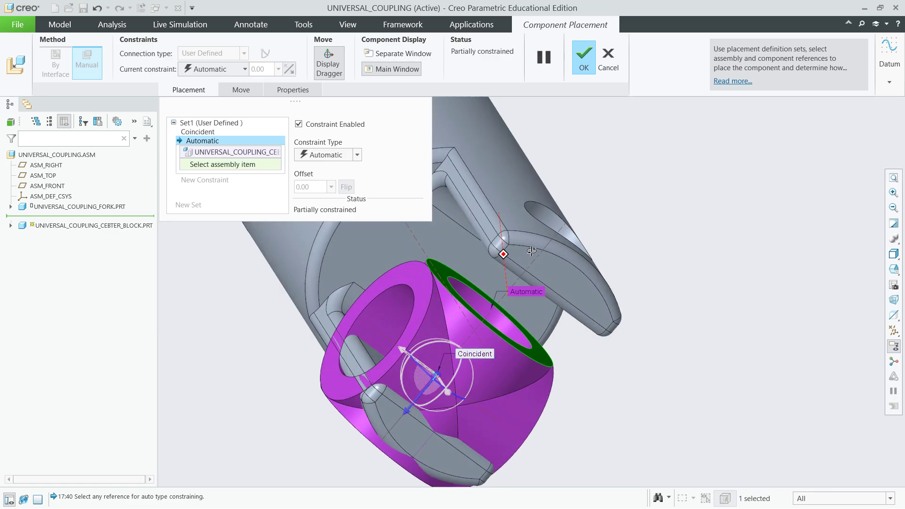
left_click(438, 258)
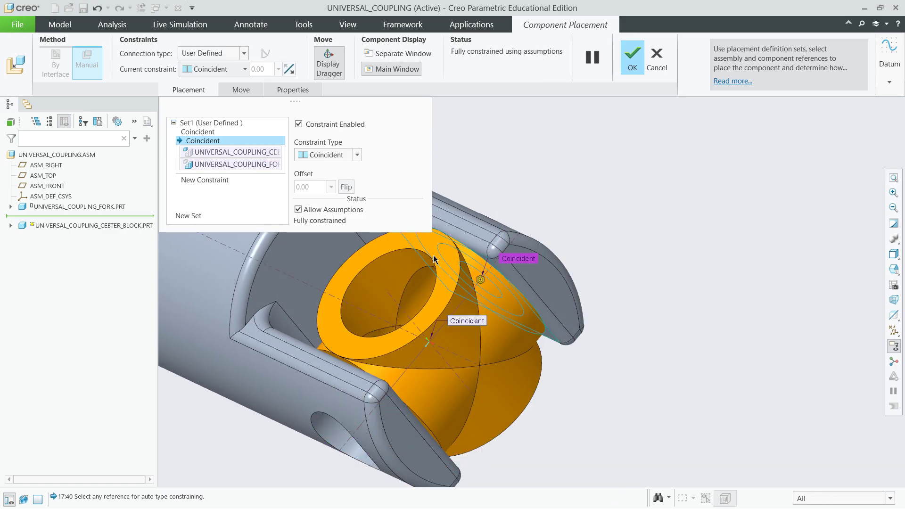
left_click(634, 59)
- Bring a second universal_coupling_fork.prt into the assembly
mouse_move(679, 300)
middle_mouse_down()
mouse_move(711, 260)
mouse_move(703, 270)
middle_mouse_up()
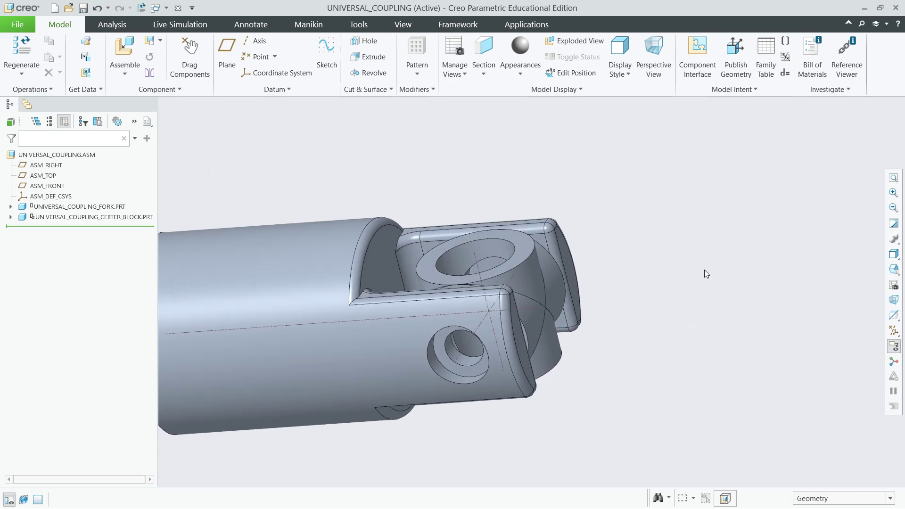
left_click(124, 52)
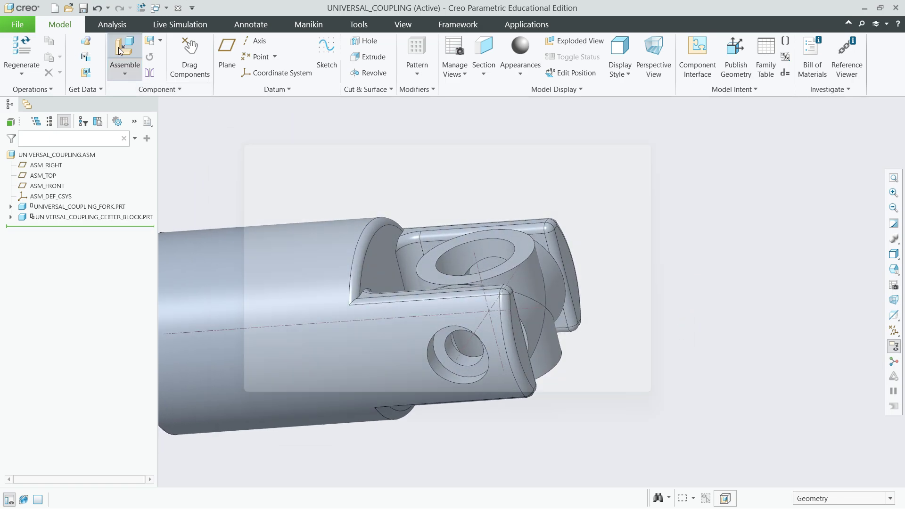
double_click(362, 210)
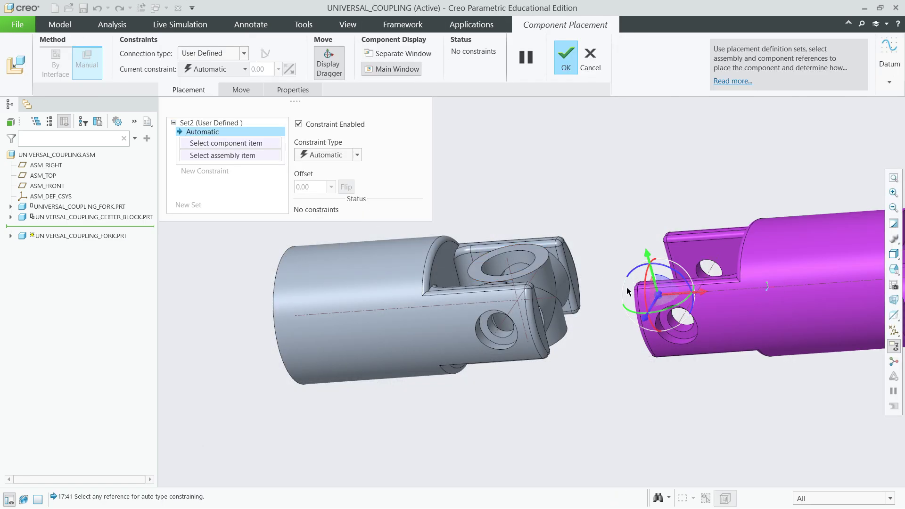
- Constrain the second fork's pin-hole axis Coincident with the center block's free hole axis
scroll(627, 291, "down", 4)
left_click(706, 281)
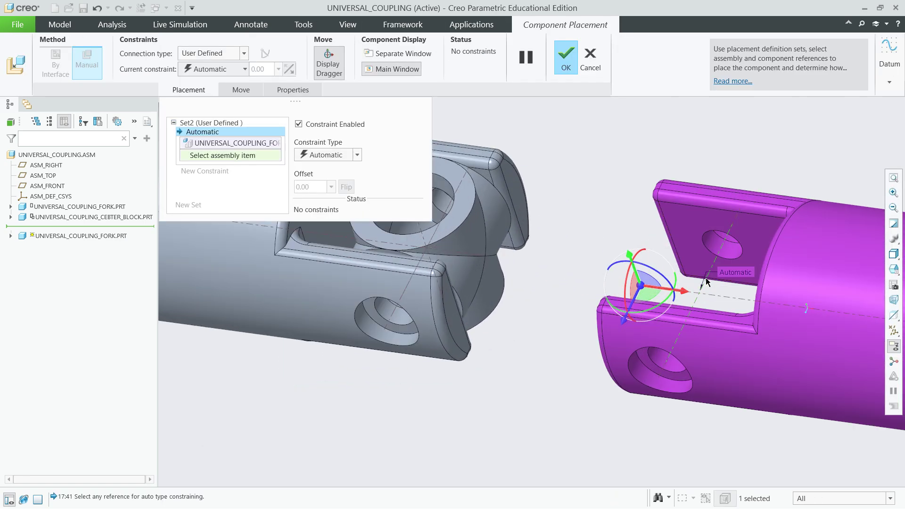
scroll(707, 281, "up", 3)
scroll(488, 248, "down", 4)
left_click(487, 248)
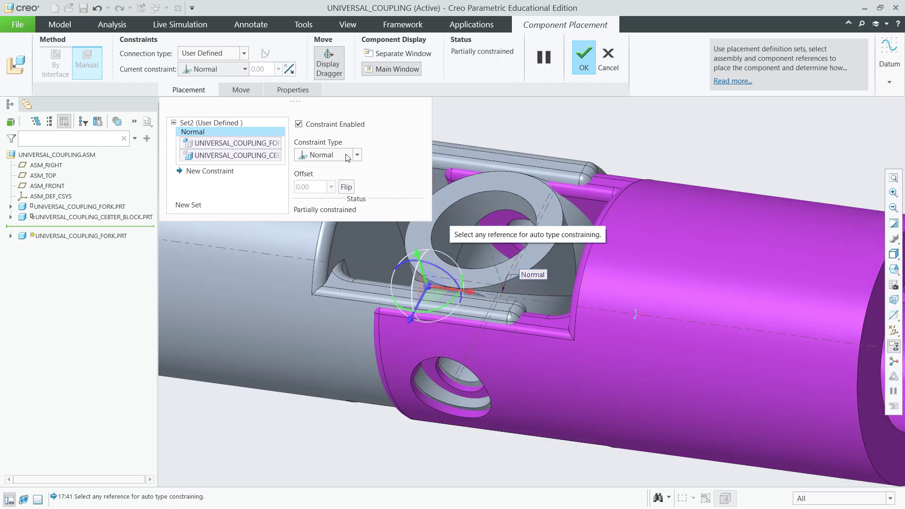
left_click(328, 157)
left_click(327, 199)
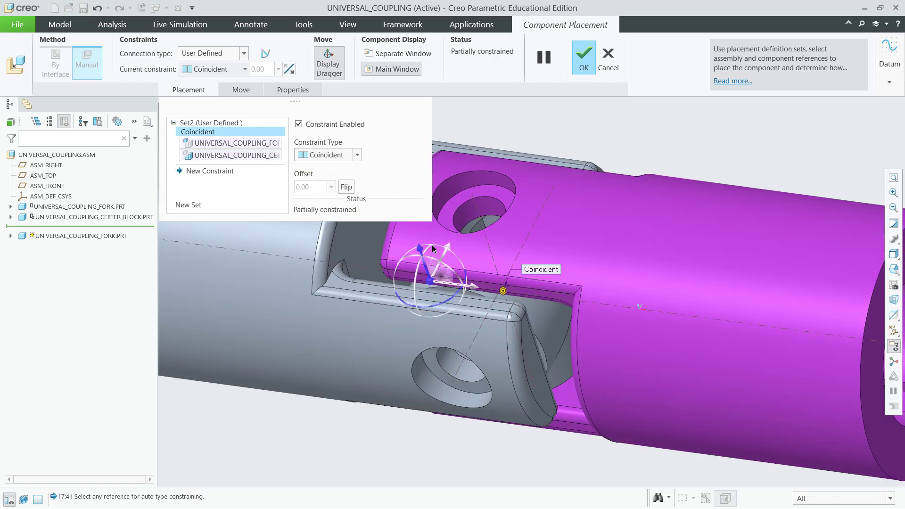
- Make the second fork arm's inner face coincident with the center block's exposed ring-shaped hole face
scroll(431, 245, "up", 3)
middle_click_drag(500, 273, 391, 320)
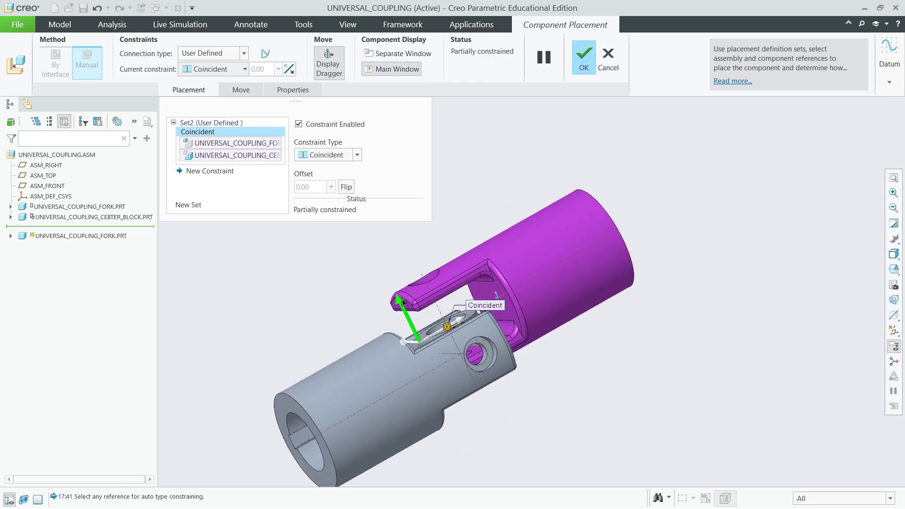
scroll(414, 348, "down", 6)
left_click(408, 365)
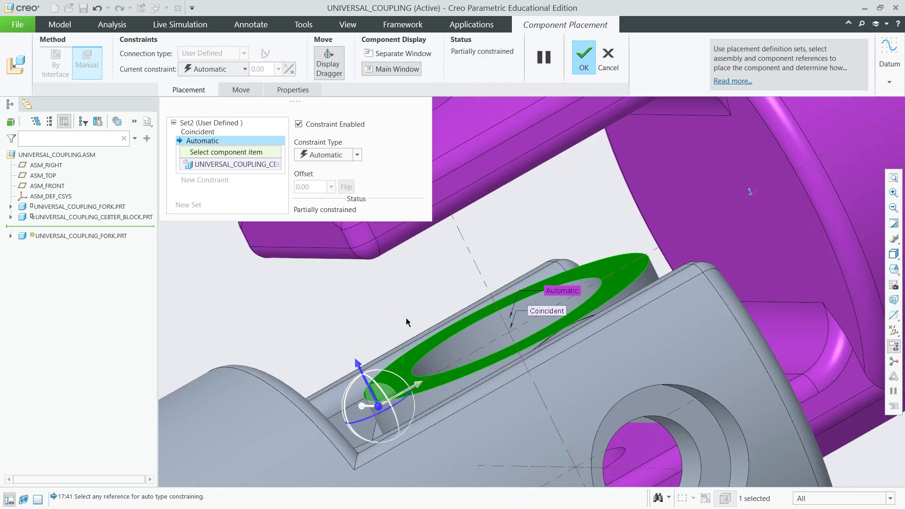
middle_click_drag(406, 316, 380, 283)
left_click(348, 244)
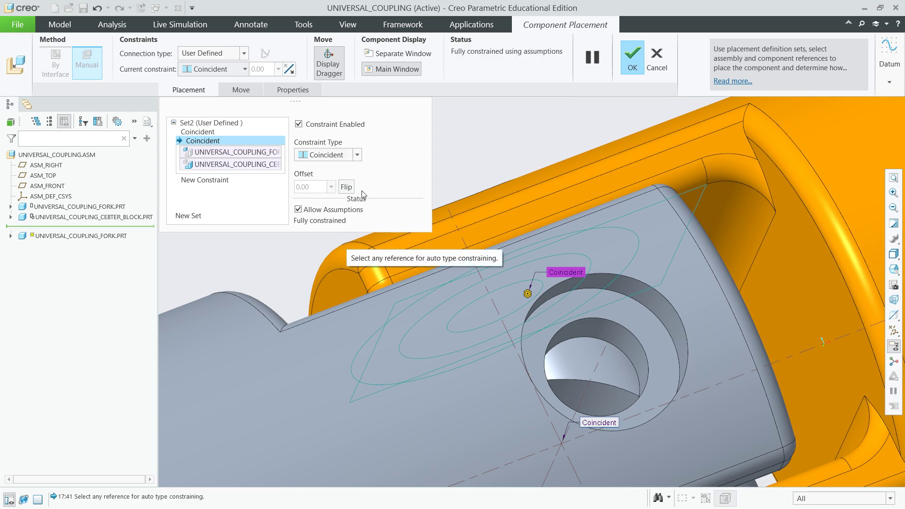
- Add an Angle Offset constraint of 30 degrees between the second fork's lengthwise axis and the ASM_TOP plane
middle_click_drag(505, 180, 511, 200)
scroll(511, 200, "up", 4)
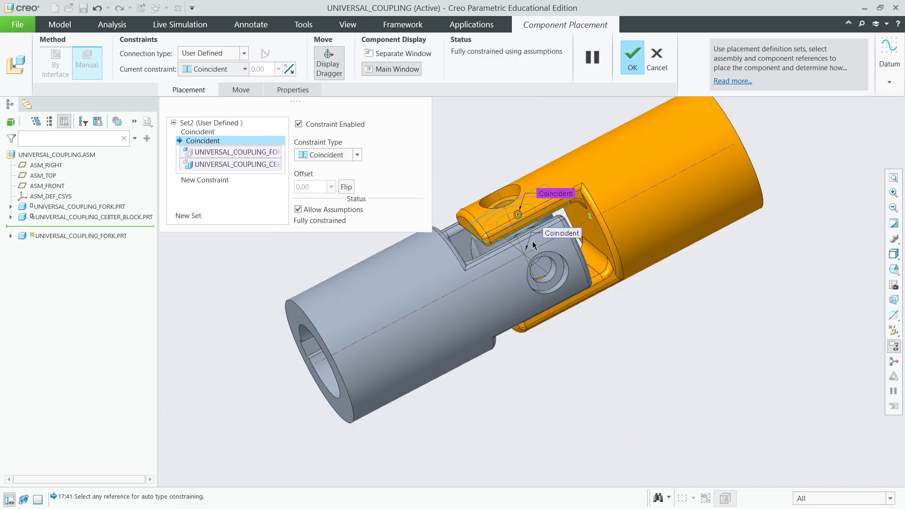
left_click(233, 184)
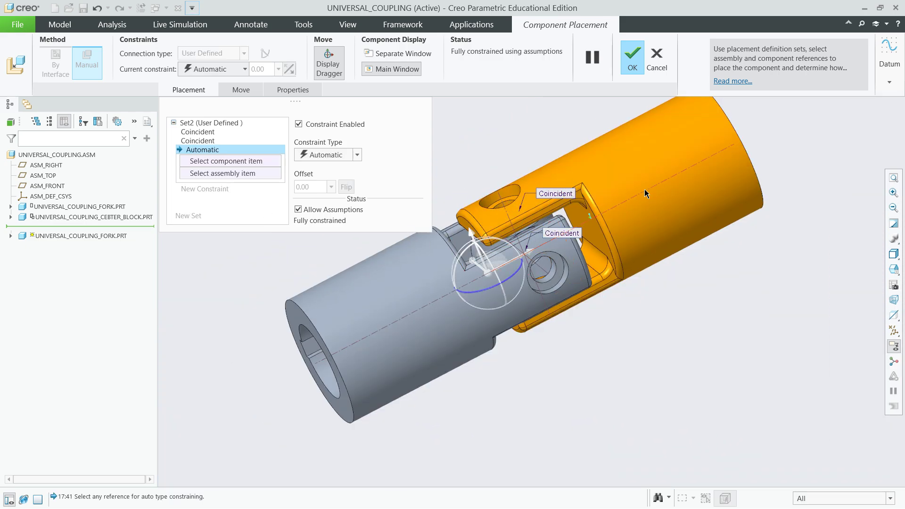
scroll(644, 190, "down", 2)
left_click(646, 190)
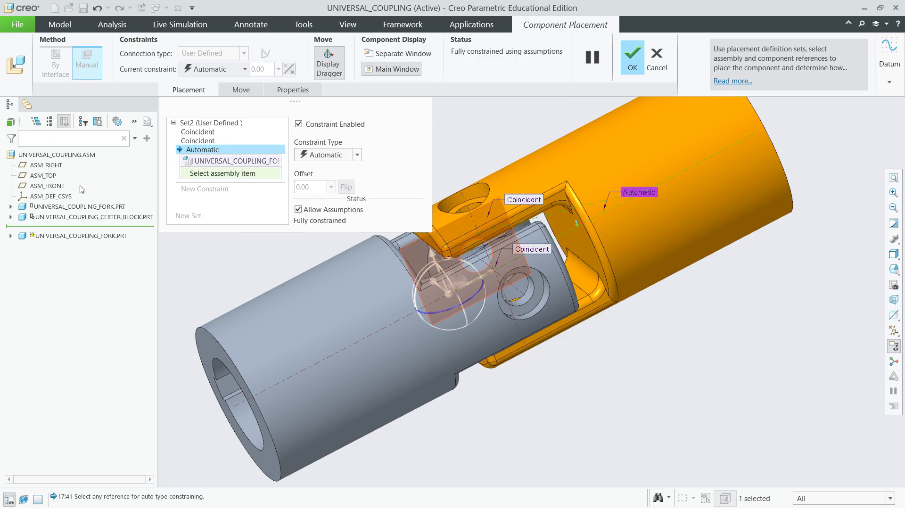
left_click(48, 178)
left_click(312, 156)
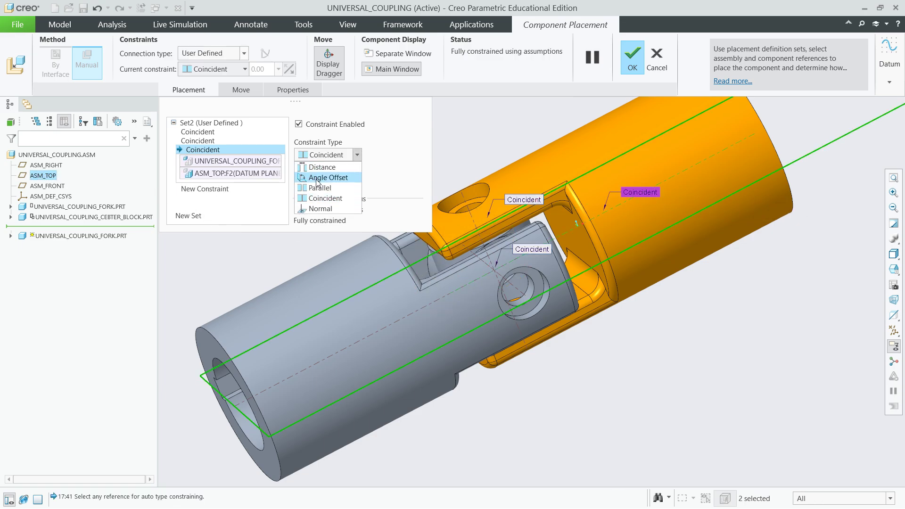
left_click(317, 178)
type("30")
key("Return")
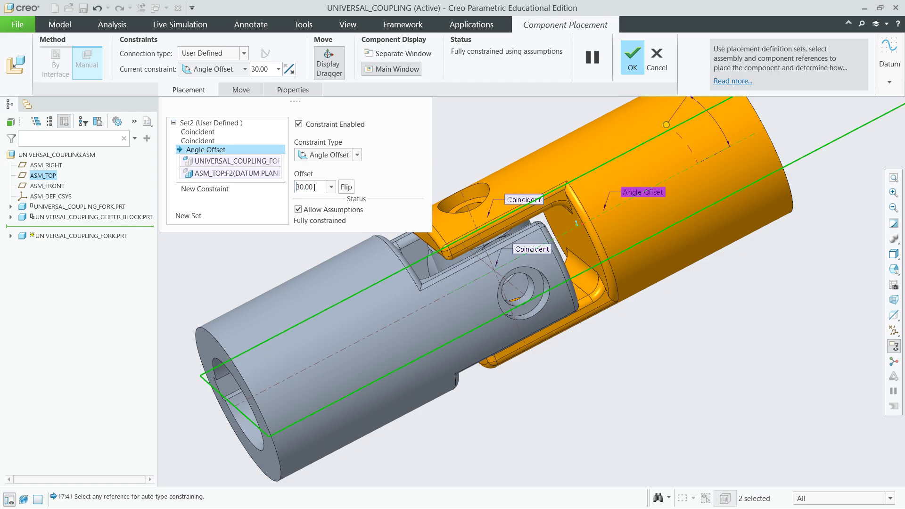
- Disallow assumptions, make the second fork's lengthwise axis coincident with ASM_FRONT, and accept the fork's placement
left_click(298, 210)
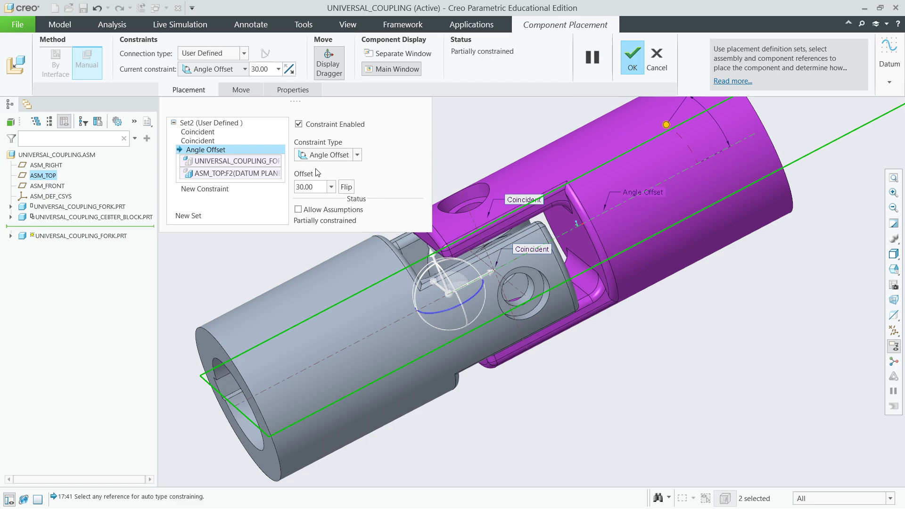
left_click(234, 191)
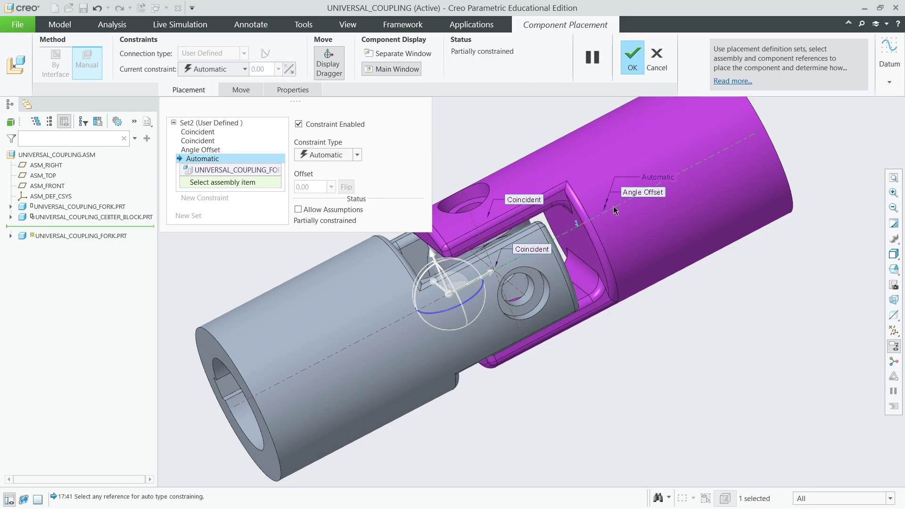
left_click(47, 185)
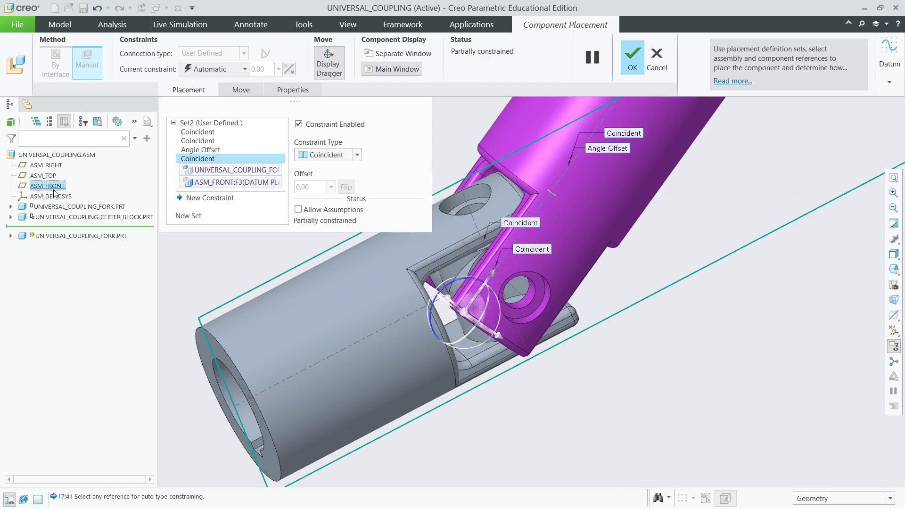
left_click(632, 59)
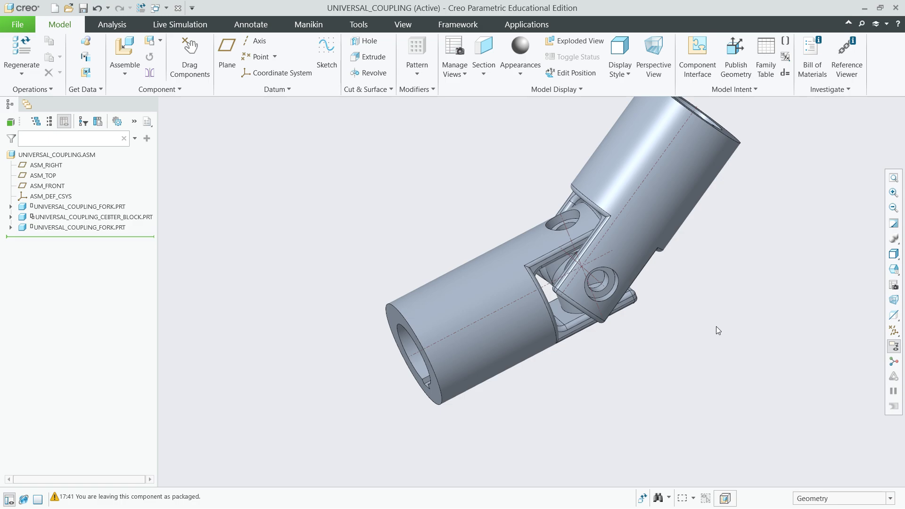
- Bring universal_coupling_bolt.prt into the assembly
middle_click_drag(728, 303, 749, 302)
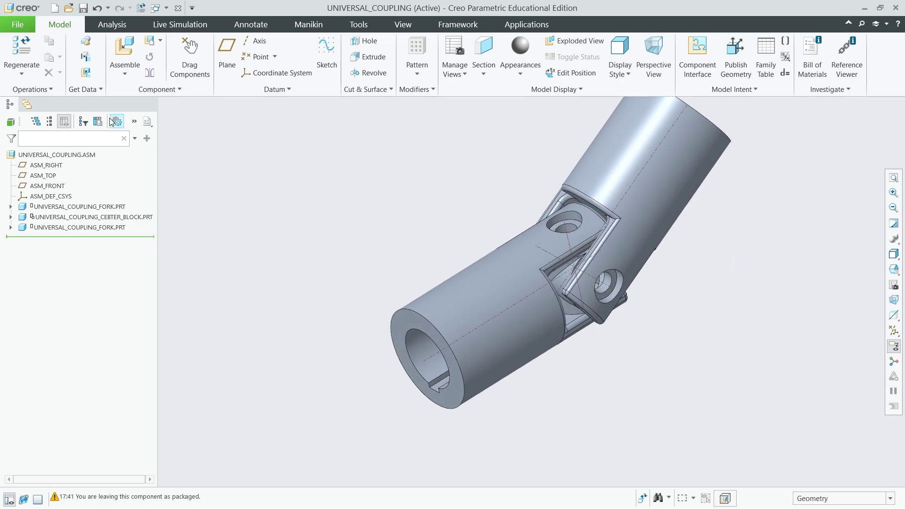
left_click(118, 51)
double_click(372, 184)
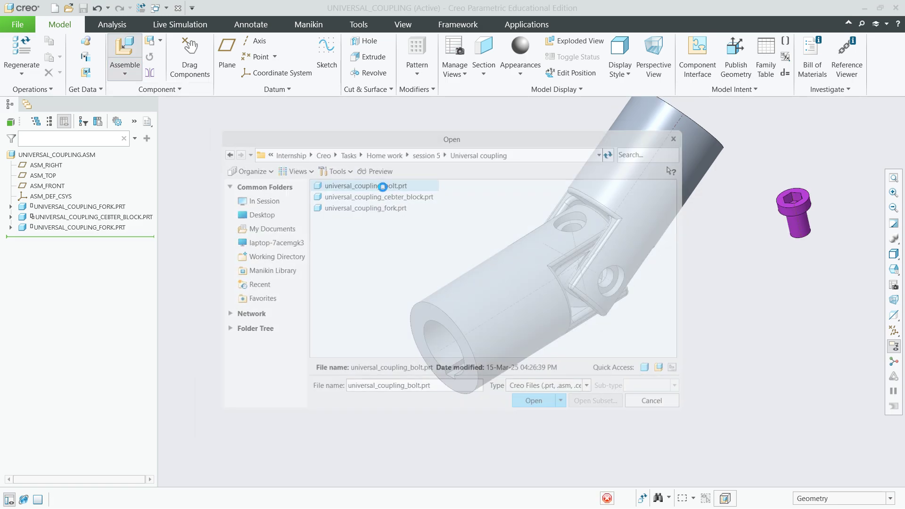
- Constrain the bolt's cylindrical shank Coincident with the first fork's upper pin hole
scroll(818, 225, "down", 5)
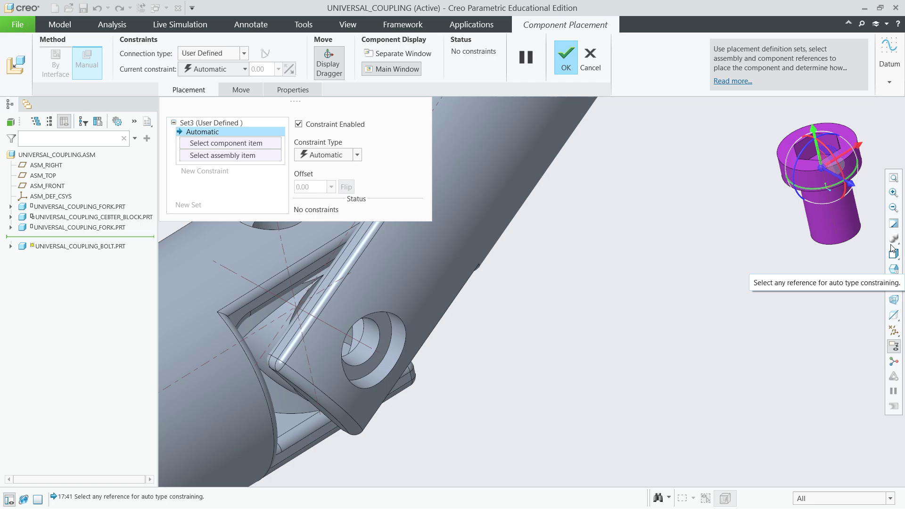
scroll(834, 216, "down", 4)
left_click(820, 217)
scroll(751, 298, "up", 5)
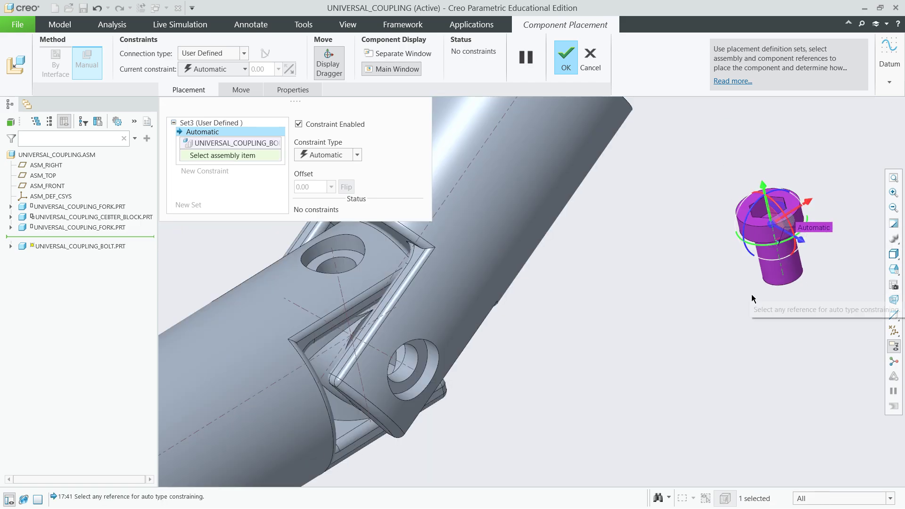
scroll(535, 379, "down", 1)
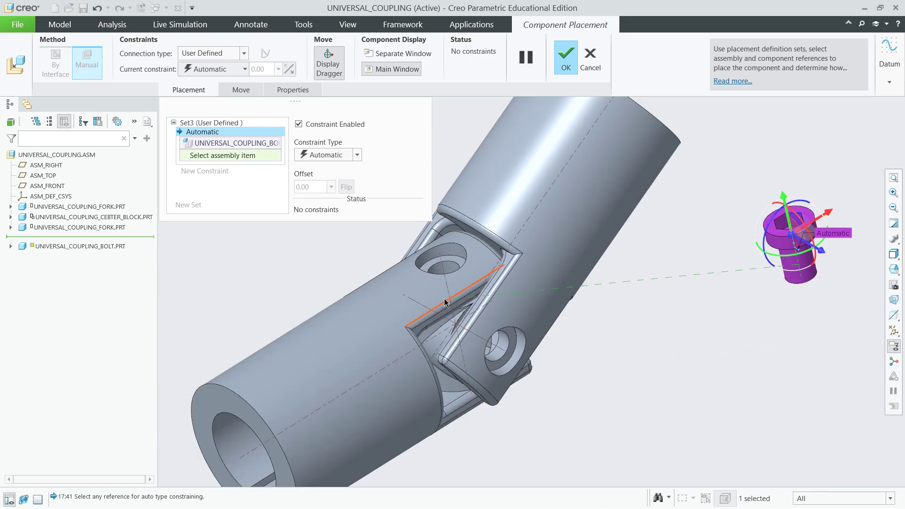
left_click(437, 262)
left_click(330, 154)
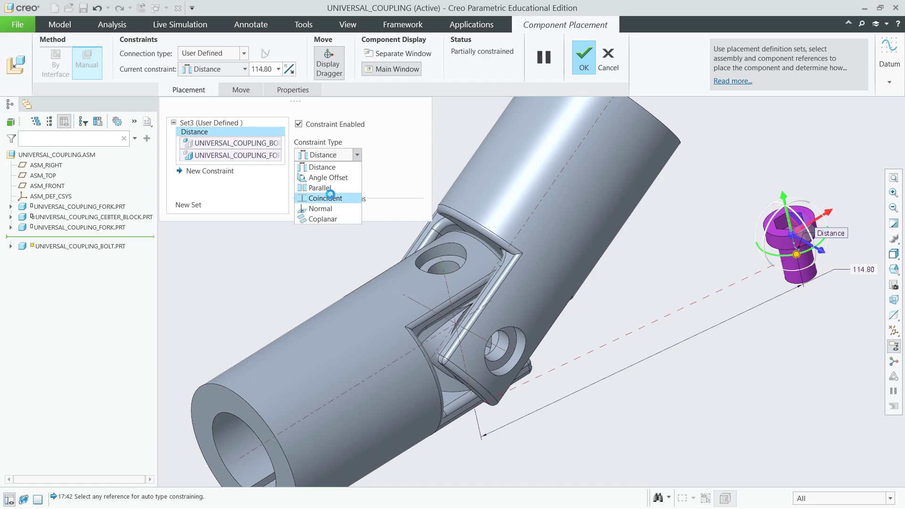
left_click(329, 198)
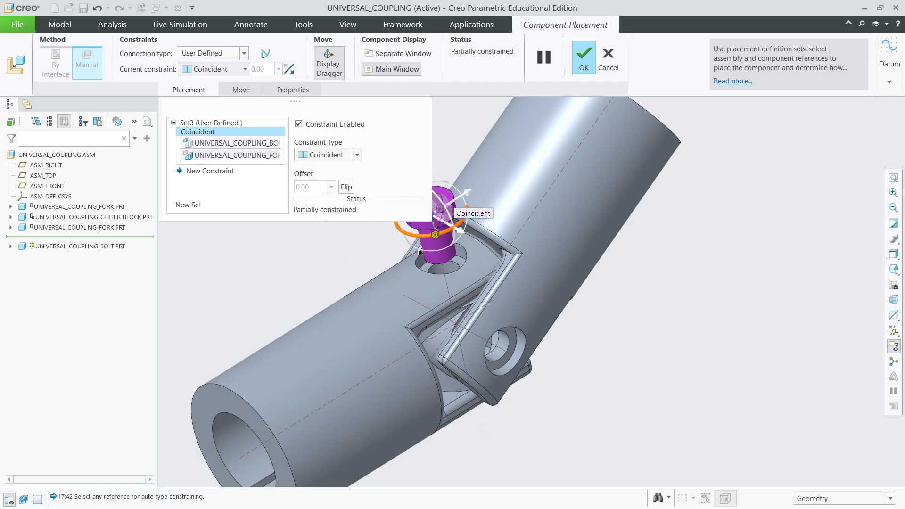
- Make the underside of the bolt head coincident with the hole's counterbore seat, and accept the bolt's placement
left_click(426, 268)
middle_click_drag(423, 237, 417, 188)
scroll(420, 213, "down", 2)
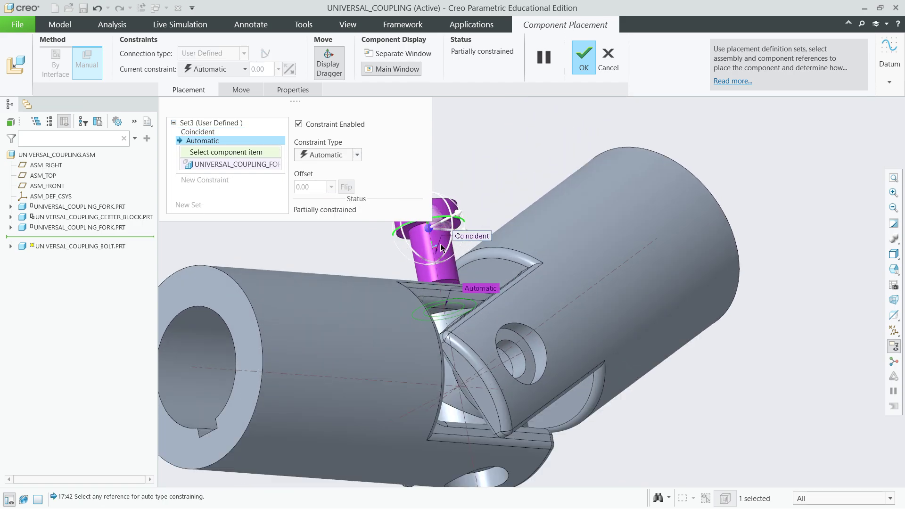
scroll(442, 247, "down", 3)
left_click(377, 229)
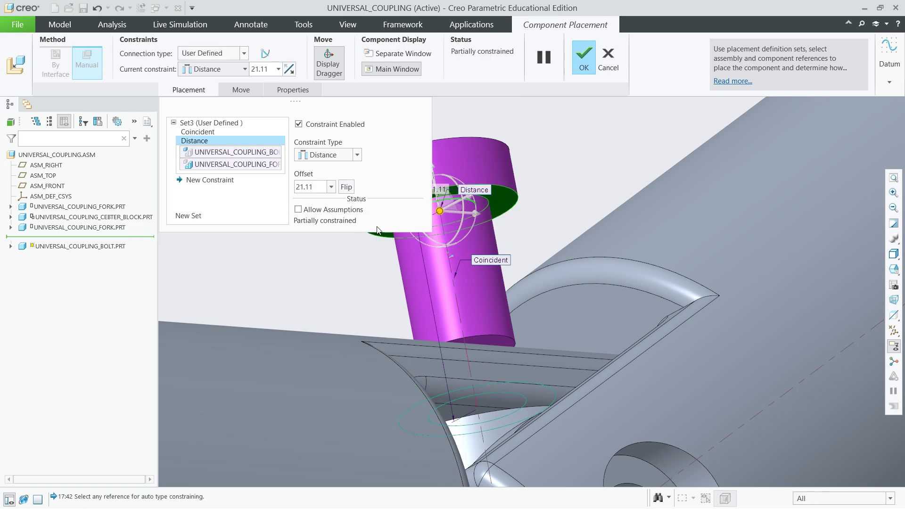
left_click(341, 160)
left_click(337, 196)
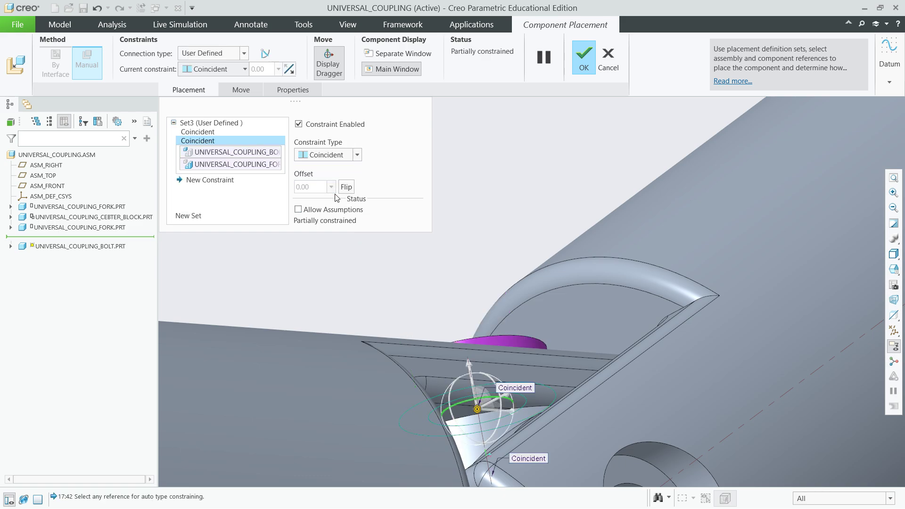
left_click(582, 63)
- Bring a second universal_coupling_bolt.prt into the assembly and fit the whole model in view
left_click(120, 52)
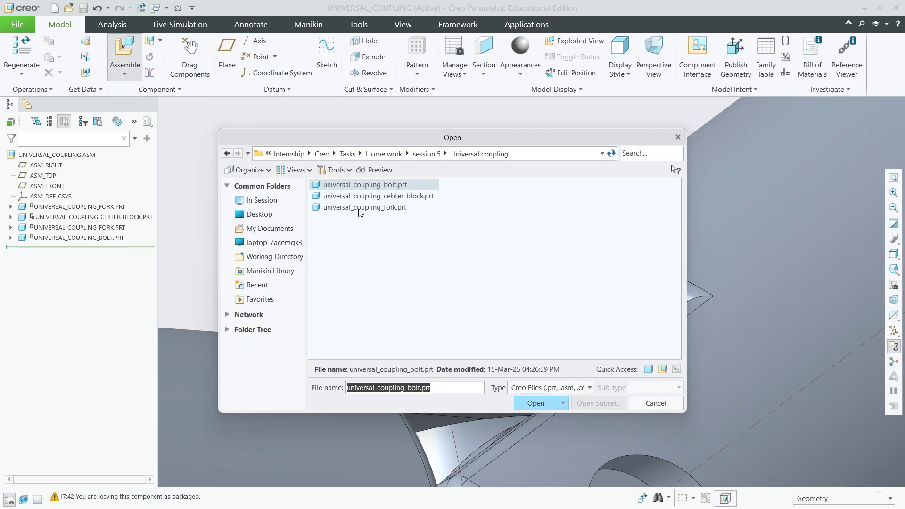
double_click(374, 190)
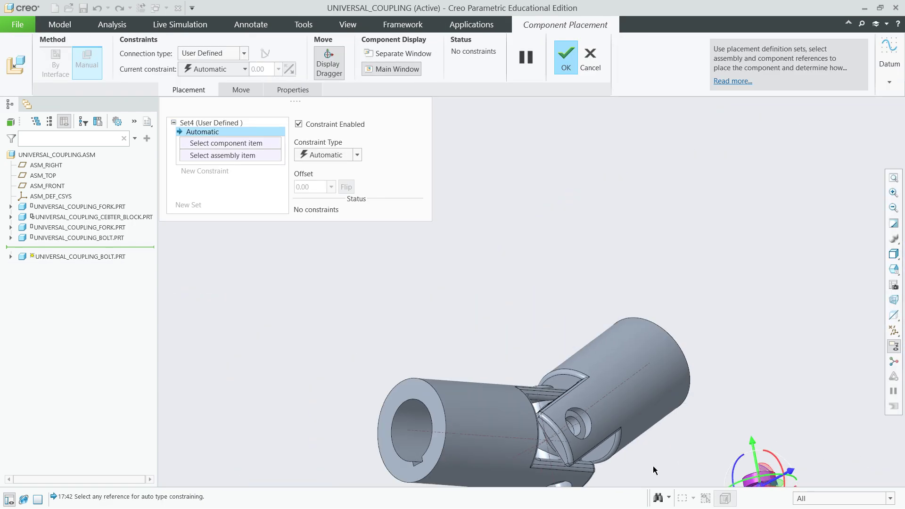
left_click(896, 177)
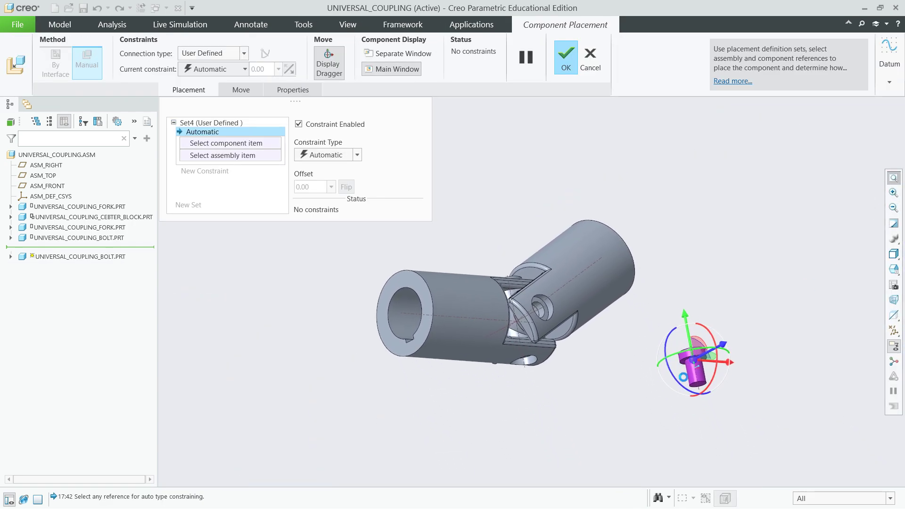
- Constrain the second bolt's shank Coincident with the front-facing pin hole of the angled second fork
left_click(700, 379)
scroll(700, 379, "up", 7)
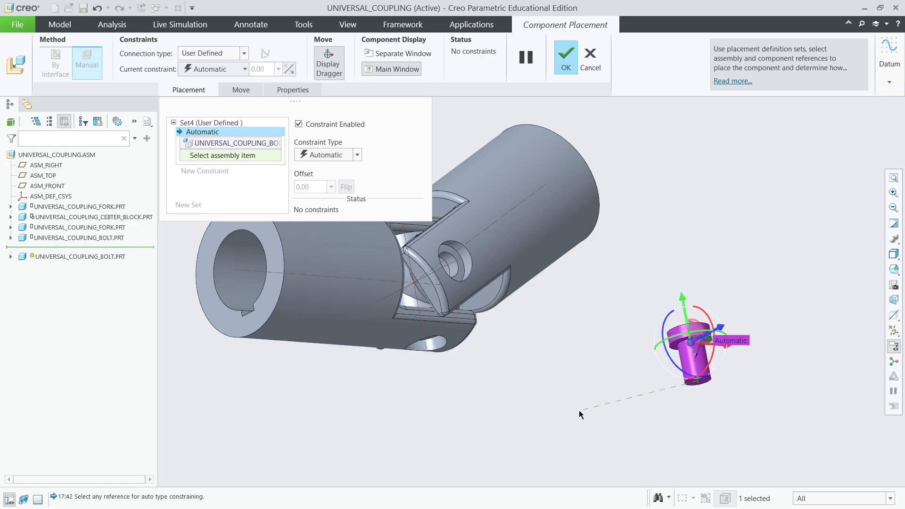
scroll(516, 340, "down", 5)
left_click(508, 325)
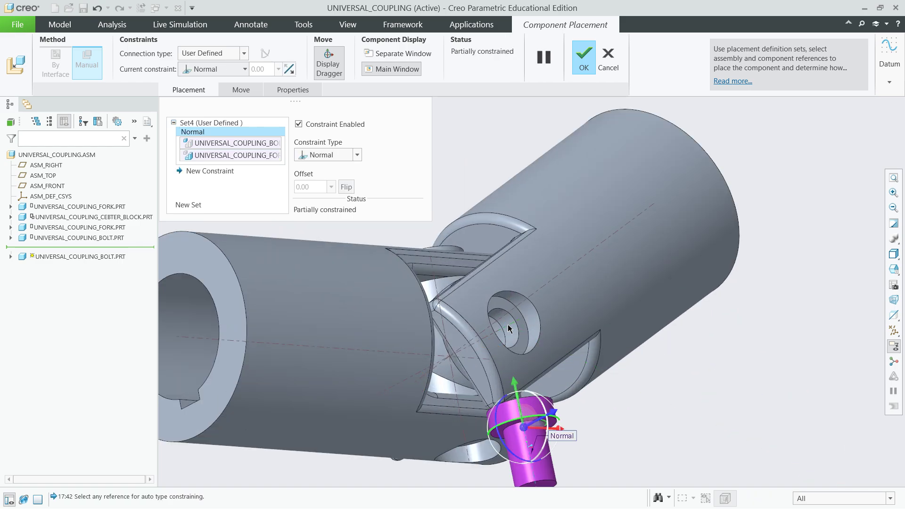
left_click(330, 156)
left_click(323, 198)
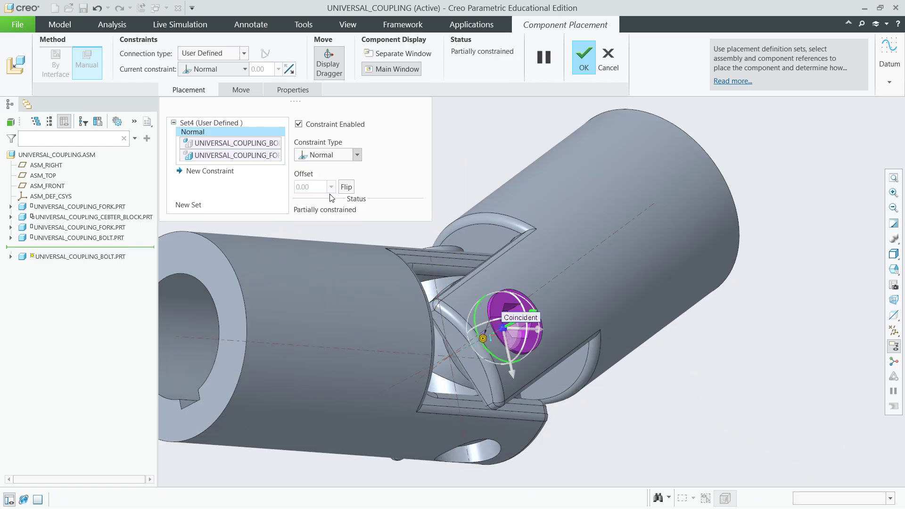
- Pull the second bolt out of its hole, make its head's underside coincident with the counterbore seat, and accept the placement
left_click_drag(535, 313, 621, 302)
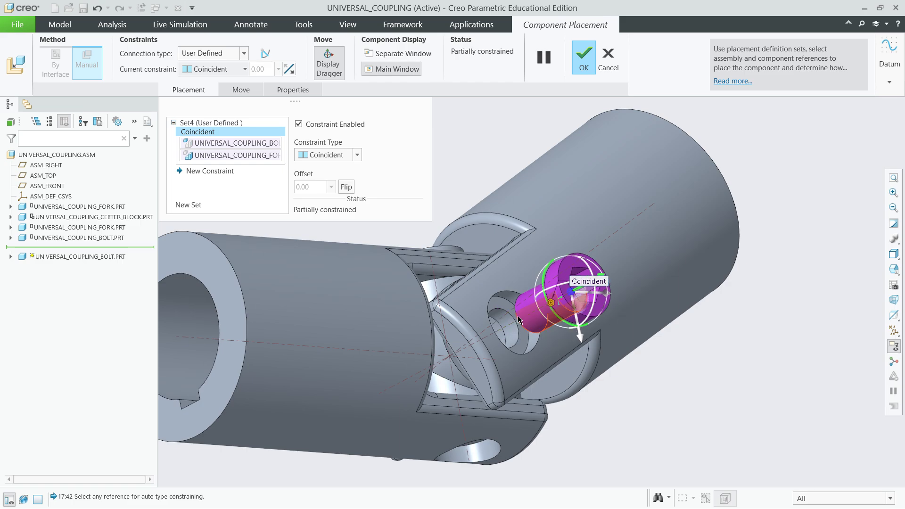
left_click(499, 330)
middle_click_drag(572, 302, 521, 276)
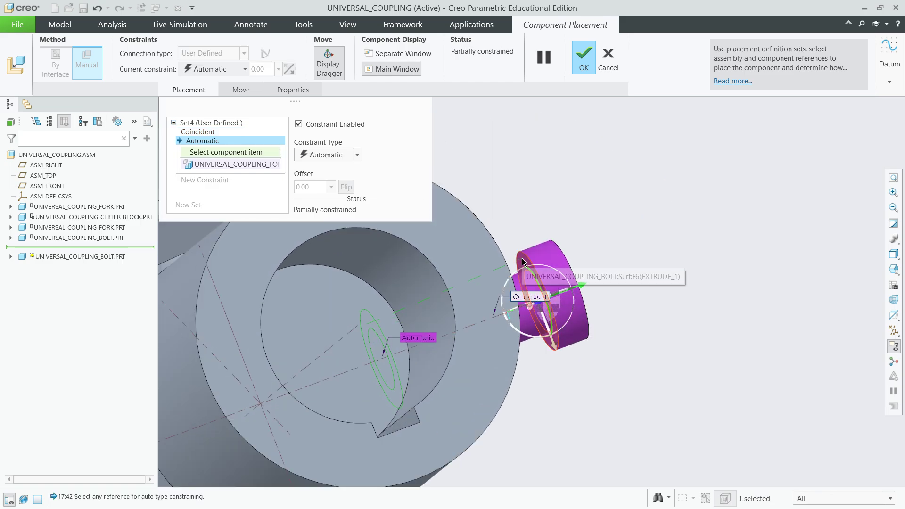
left_click(521, 259)
left_click(330, 156)
left_click(323, 188)
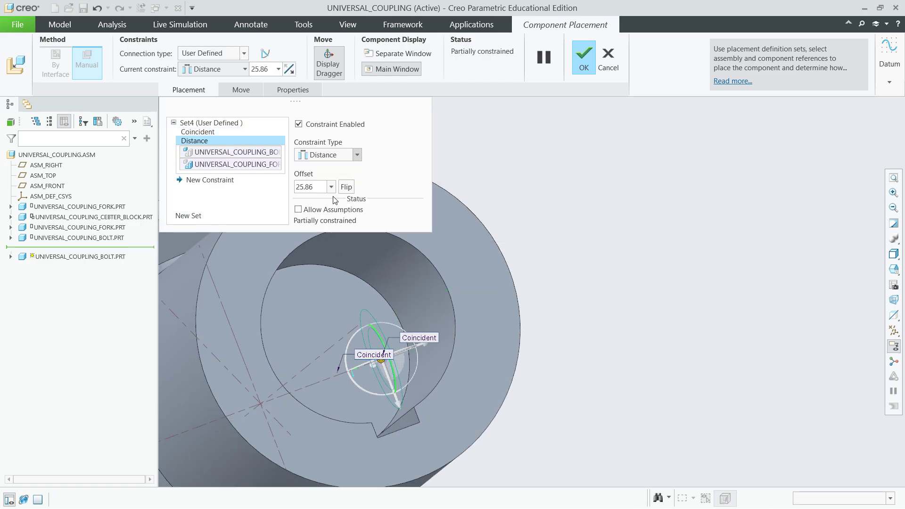
left_click(582, 59)
- Bring a third universal_coupling_bolt.prt into the assembly and constrain its shank Coincident with the lower pin hole of the first fork
key("ctrl+d")
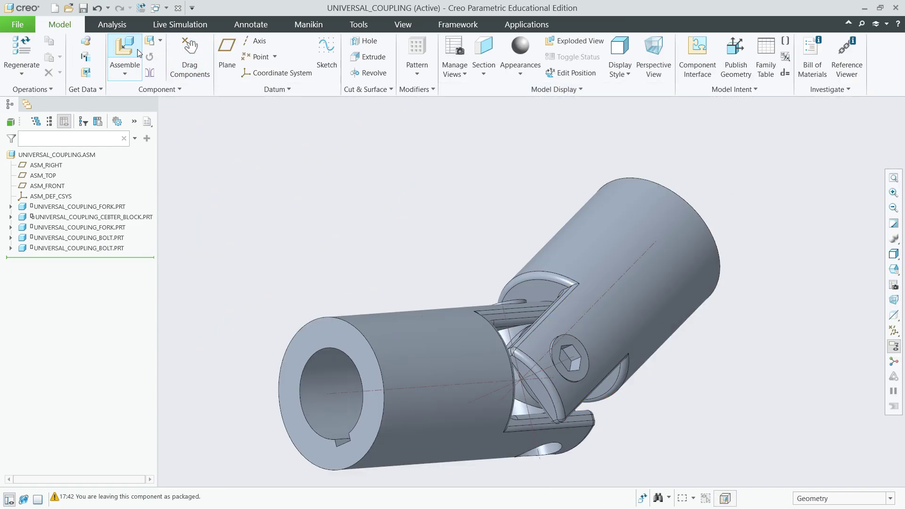
left_click(126, 47)
double_click(394, 184)
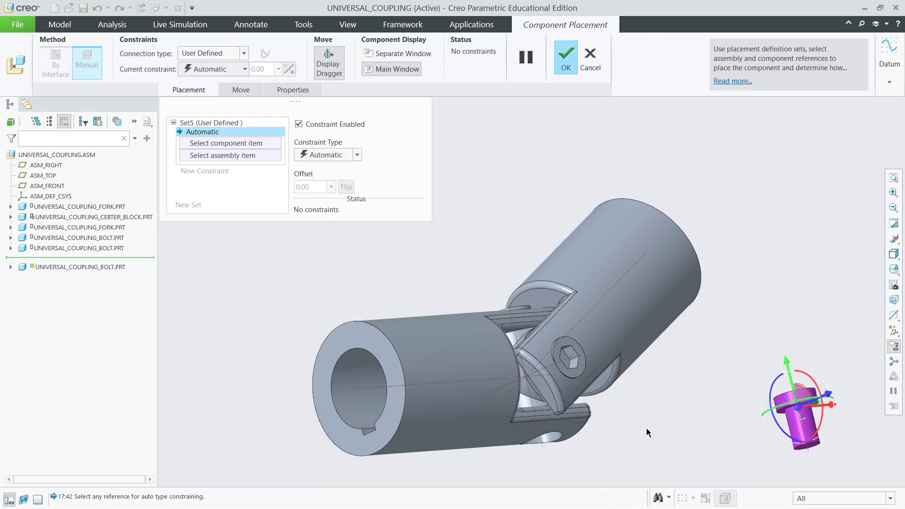
left_click(796, 434)
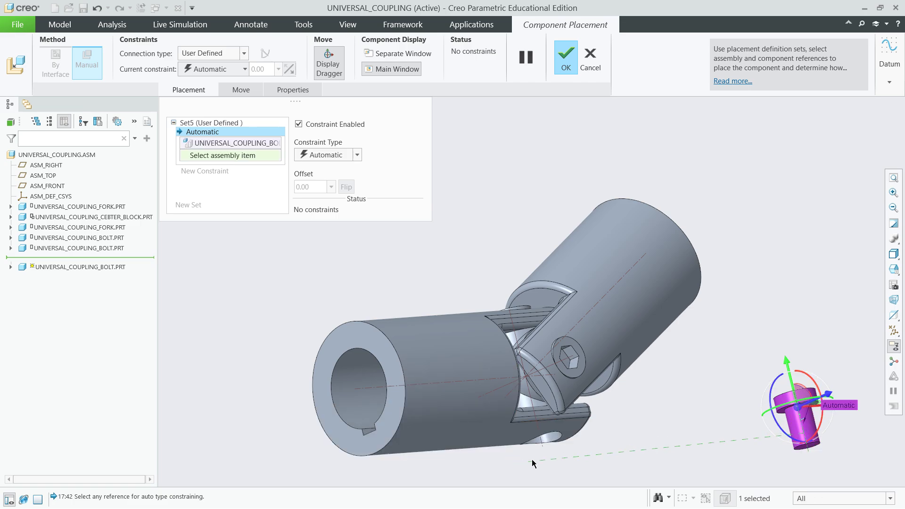
left_click(541, 442)
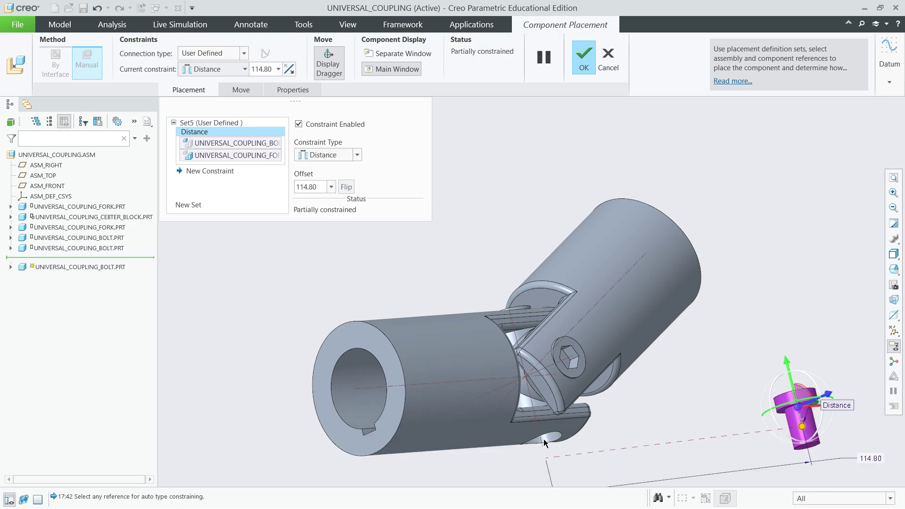
left_click(321, 156)
left_click(329, 198)
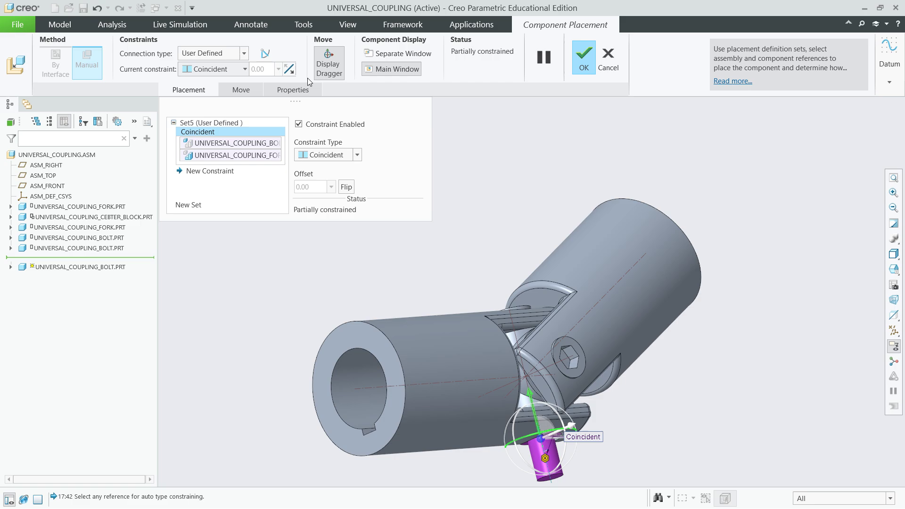
- Make the underside of the third bolt's head coincident with the lower hole's counterbore seat, and accept the placement
scroll(540, 392, "up", 8)
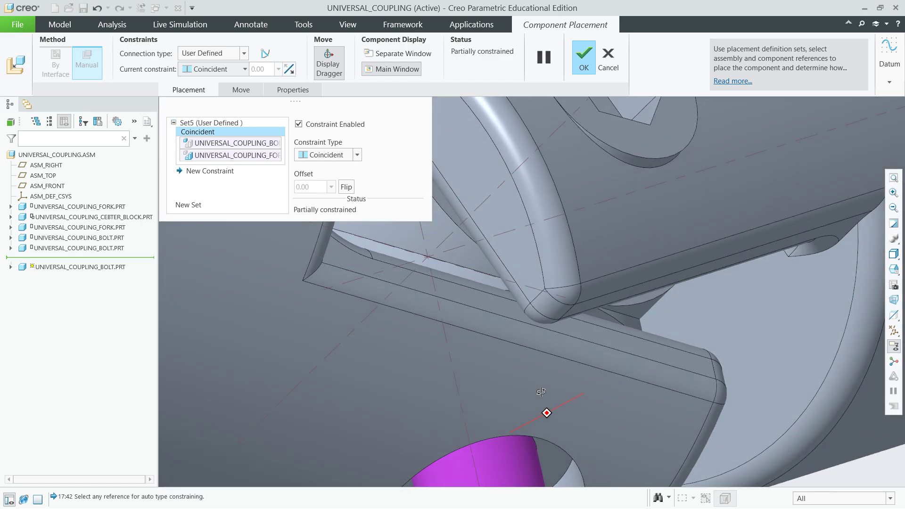
left_click(550, 458)
scroll(561, 464, "up", 4)
middle_click_drag(531, 437, 531, 476)
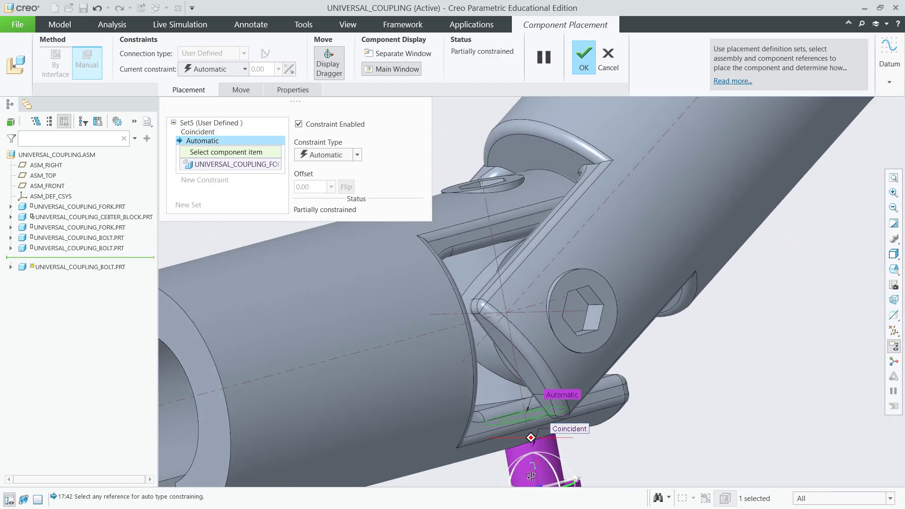
scroll(531, 476, "up", 4)
left_click(560, 440)
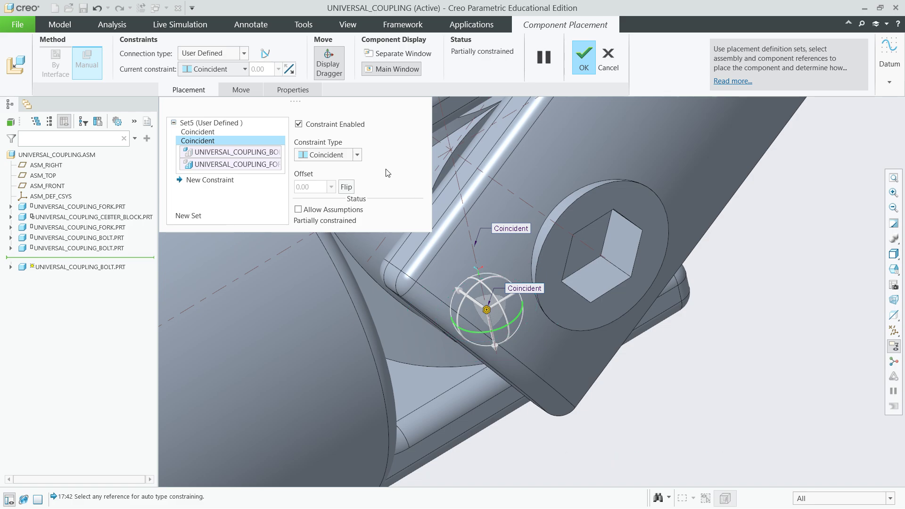
left_click(583, 60)
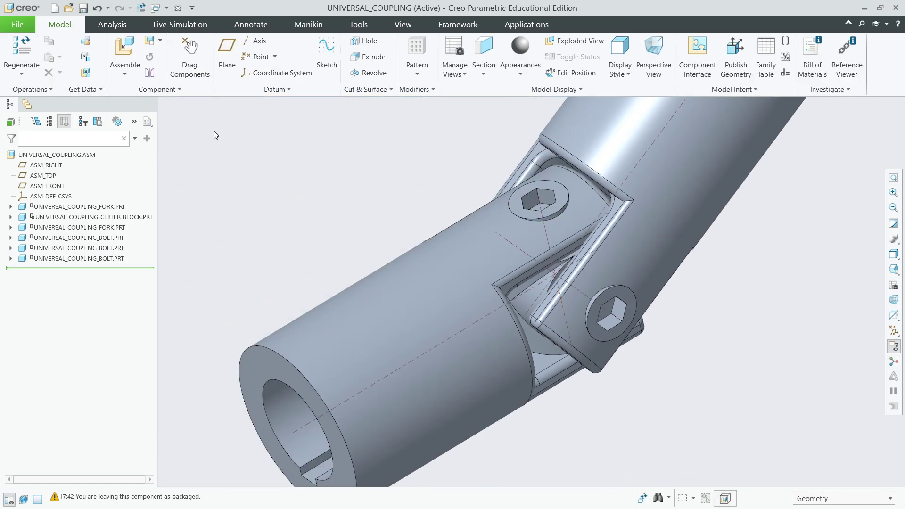
- Bring a fourth universal_coupling_bolt.prt into the assembly
left_click(125, 50)
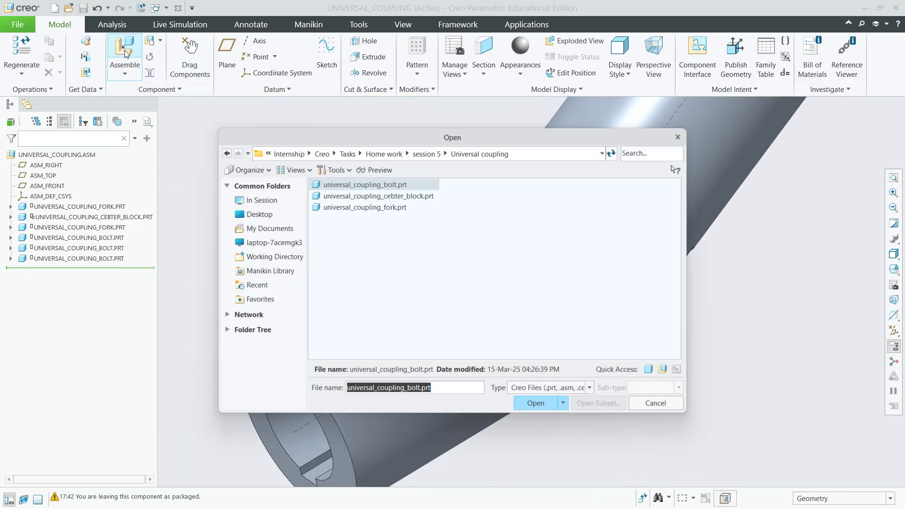
double_click(366, 185)
scroll(829, 221, "down", 3)
scroll(841, 226, "up", 5)
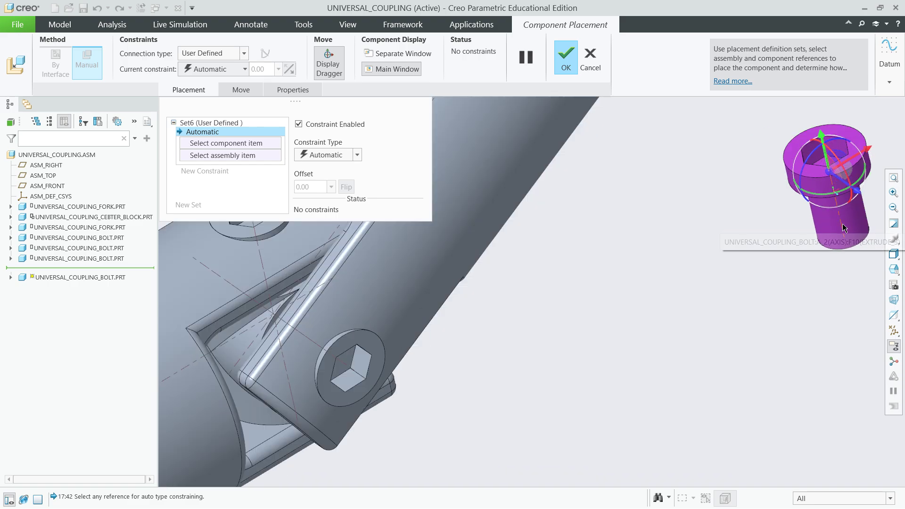
- Constrain the fourth bolt's shank Coincident with the remaining empty pin hole of the angled second fork
left_click(843, 228)
scroll(776, 273, "down", 3)
middle_click_drag(775, 273, 640, 288)
scroll(539, 266, "up", 4)
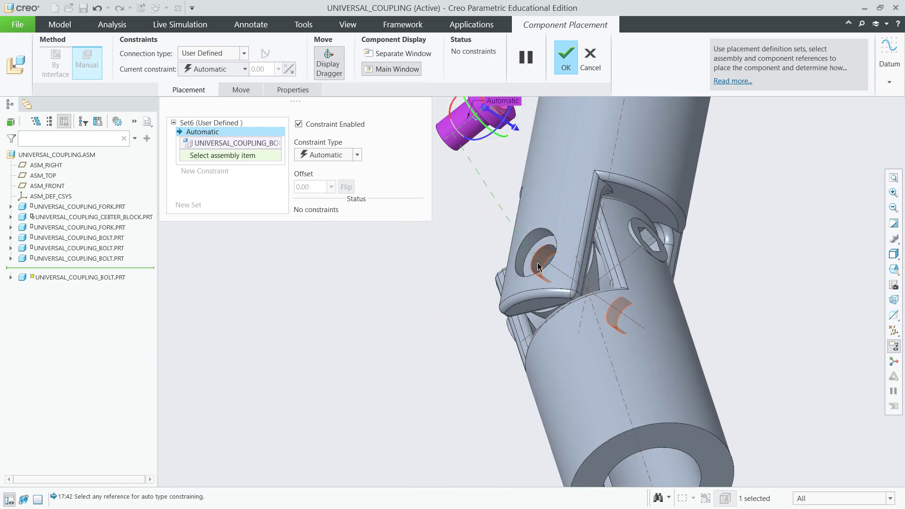
left_click(535, 255)
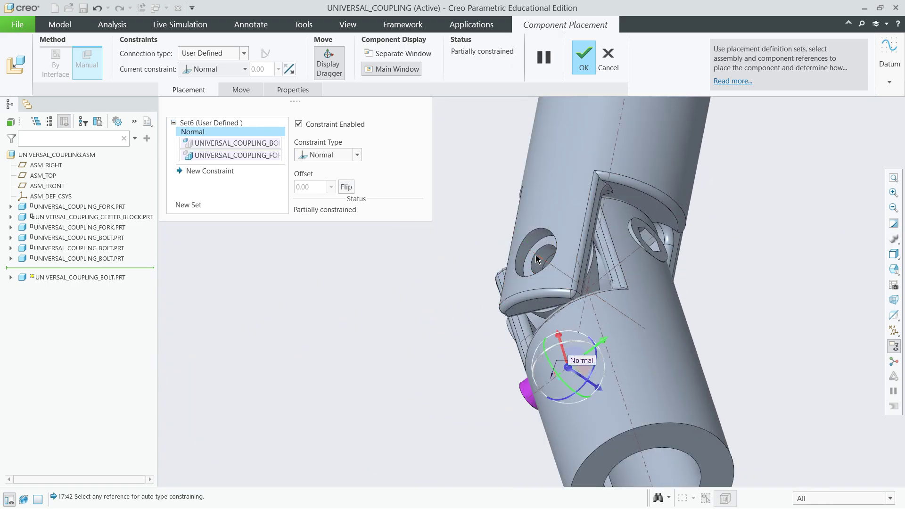
left_click(309, 158)
left_click(324, 198)
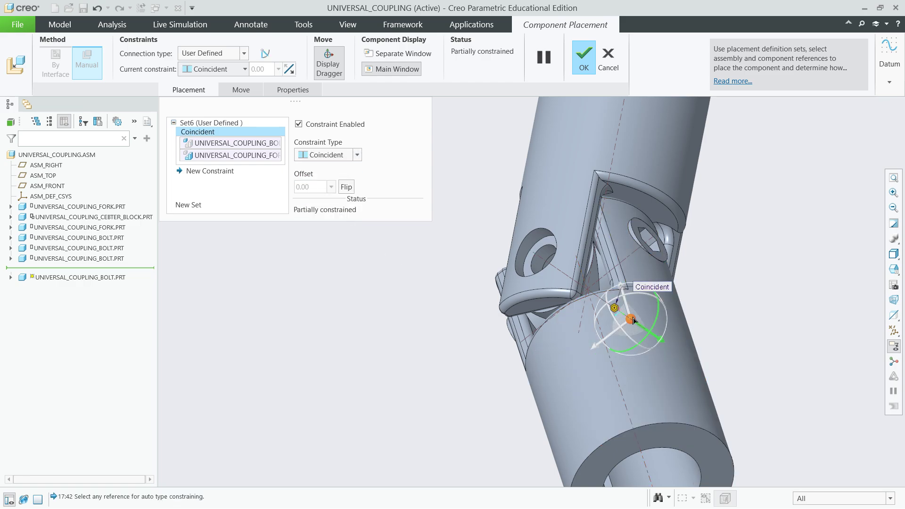
- Pull the fourth bolt out along the hole axis and flip its direction so the shank points into the hole
left_click_drag(644, 331, 448, 294)
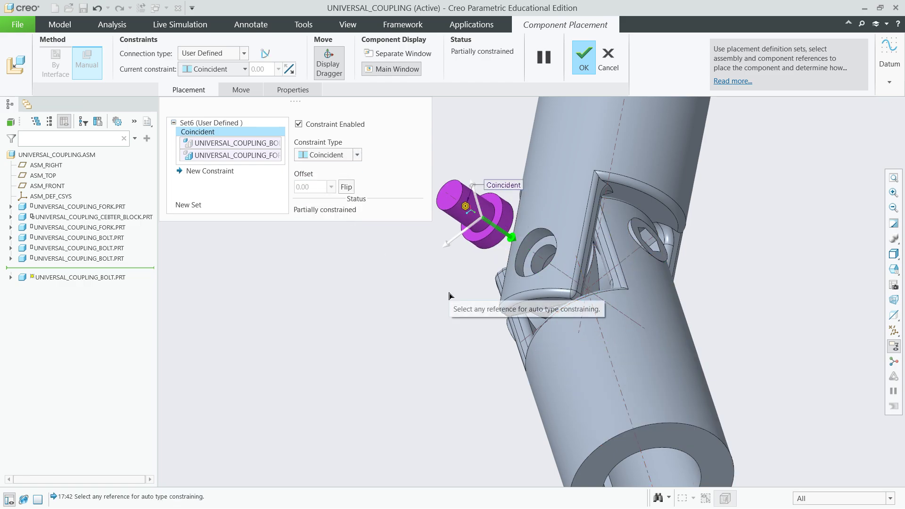
left_click(289, 70)
scroll(484, 252, "down", 4)
- Make the underside of the fourth bolt's head Coincident with the hole's counterbore seat, and accept the placement
left_click(586, 236)
middle_click_drag(497, 250, 405, 259)
scroll(309, 285, "up", 5)
middle_click_drag(304, 276, 307, 257)
scroll(309, 259, "down", 6)
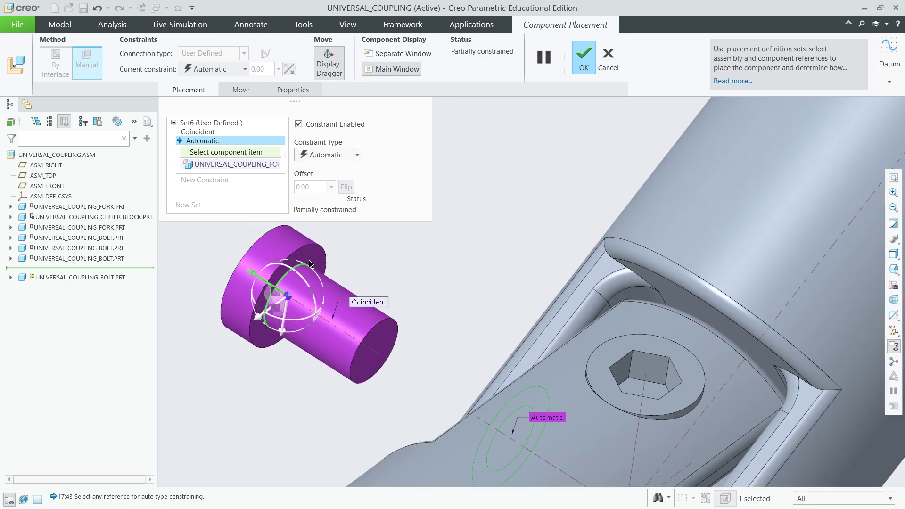
left_click(309, 259)
left_click(356, 155)
left_click(331, 198)
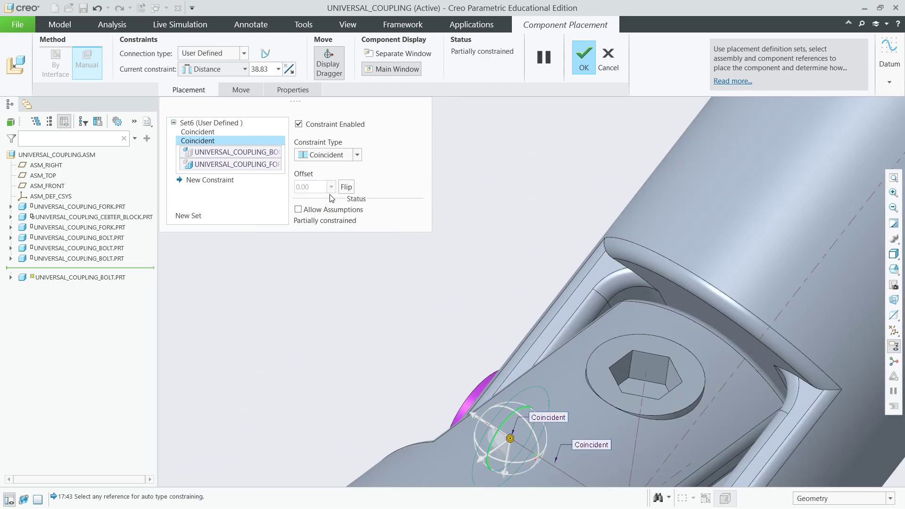
left_click(582, 66)
- Return the whole assembly to a saved standard orientation and rotate it to inspect the finished coupling
scroll(335, 219, "up", 5)
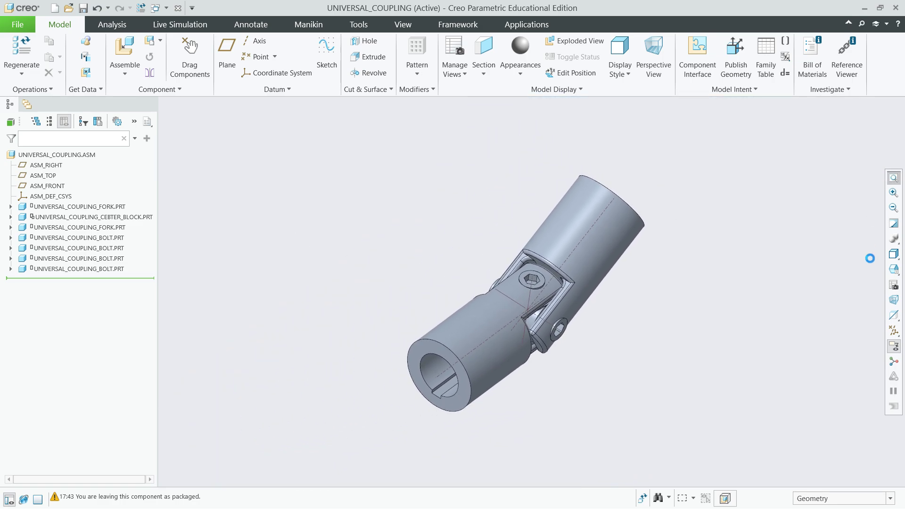
left_click(893, 269)
left_click(856, 285)
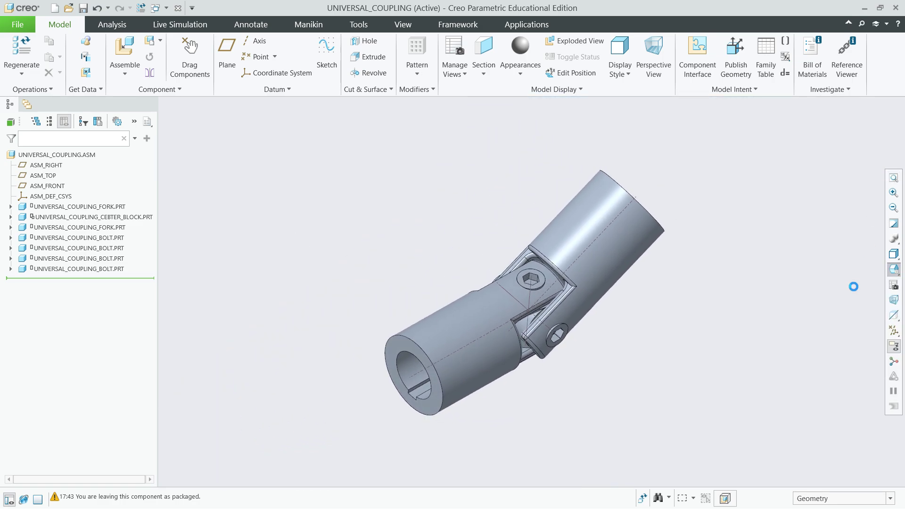
mouse_move(600, 315)
middle_mouse_down()
mouse_move(601, 256)
mouse_move(619, 256)
middle_mouse_up()
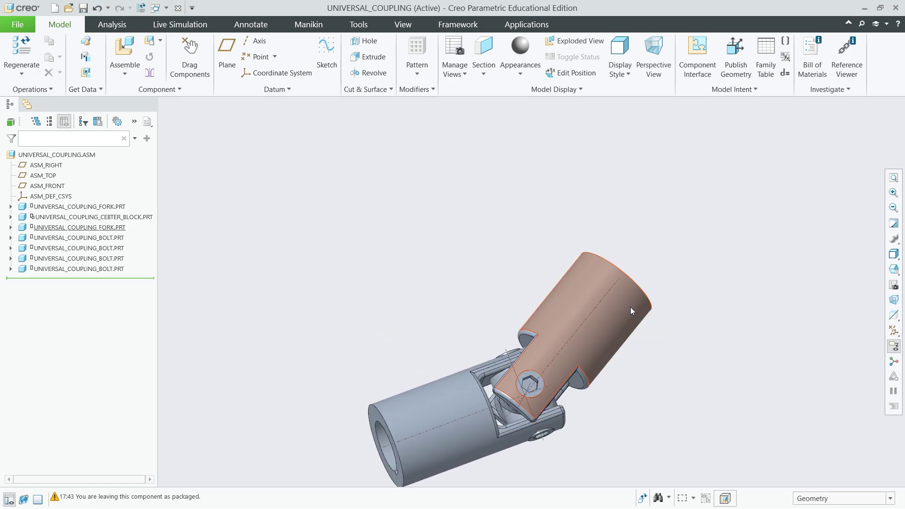